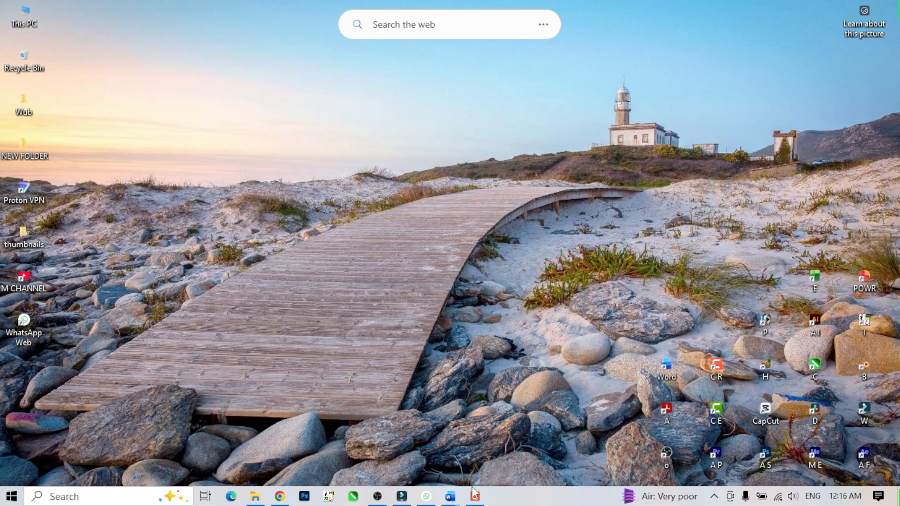
- Bring up the WORK IN MS WORD document and review the items under "1. Documents", from Applications to Notices
{"action": "mouse_move", "coordinate": [450, 496]}
{"action": "left_click", "coordinate": [378, 436]}
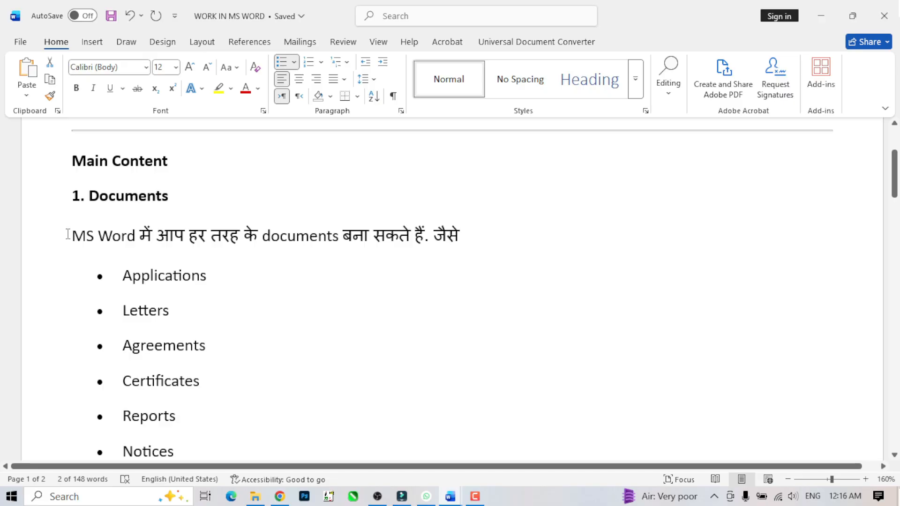
{"action": "left_click_drag", "start_coordinate": [68, 233], "coordinate": [467, 239]}
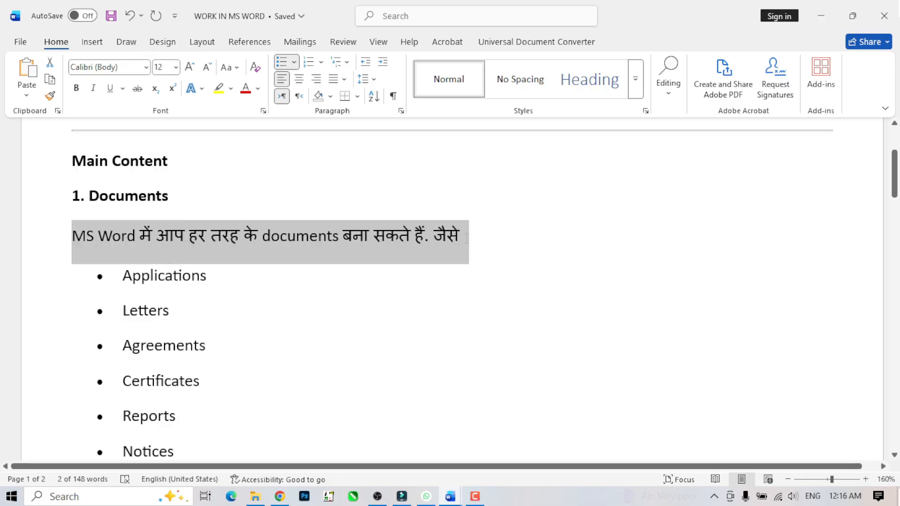
{"action": "left_click_drag", "start_coordinate": [122, 275], "coordinate": [214, 276]}
{"action": "left_click_drag", "start_coordinate": [156, 312], "coordinate": [205, 312]}
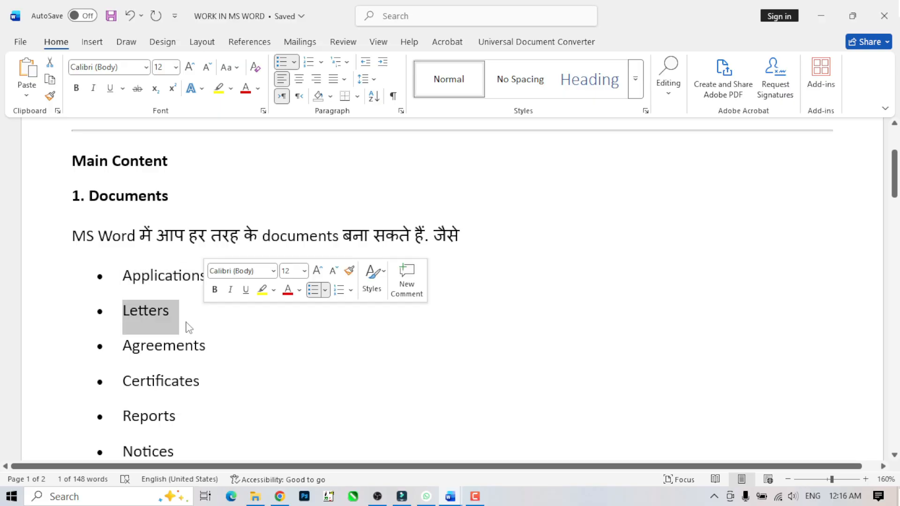
{"action": "left_click_drag", "start_coordinate": [121, 349], "coordinate": [226, 347]}
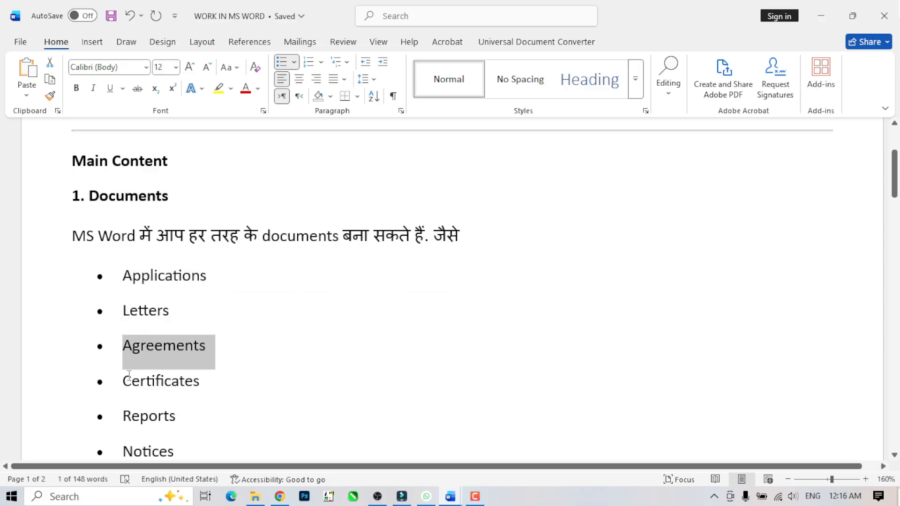
{"action": "left_click_drag", "start_coordinate": [121, 378], "coordinate": [206, 381]}
{"action": "scroll", "coordinate": [210, 383], "scroll_direction": "down", "scroll_amount": 2}
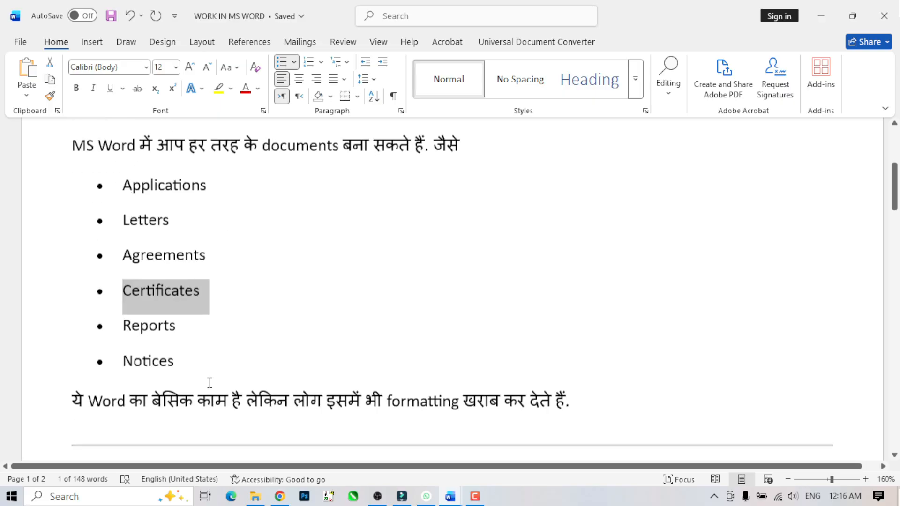
{"action": "left_click_drag", "start_coordinate": [124, 326], "coordinate": [192, 326]}
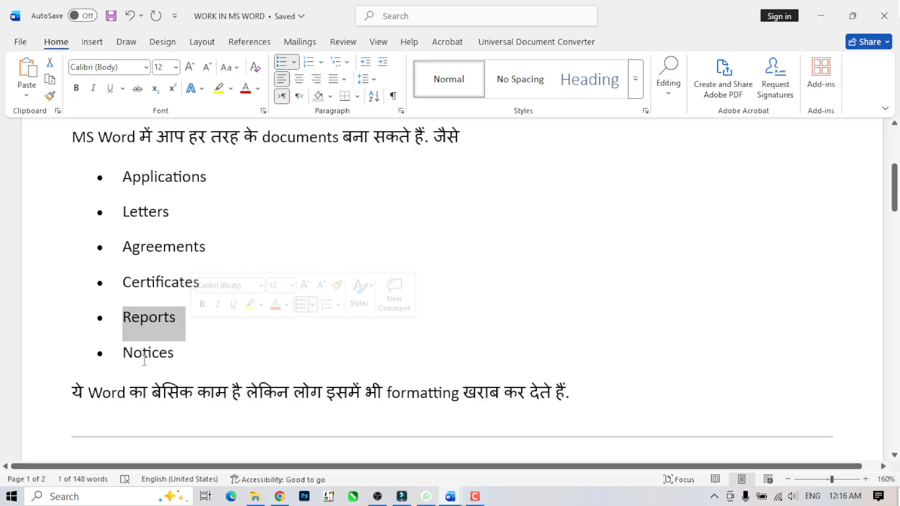
{"action": "left_click_drag", "start_coordinate": [122, 353], "coordinate": [183, 352]}
{"action": "scroll", "coordinate": [184, 341], "scroll_direction": "down", "scroll_amount": 4}
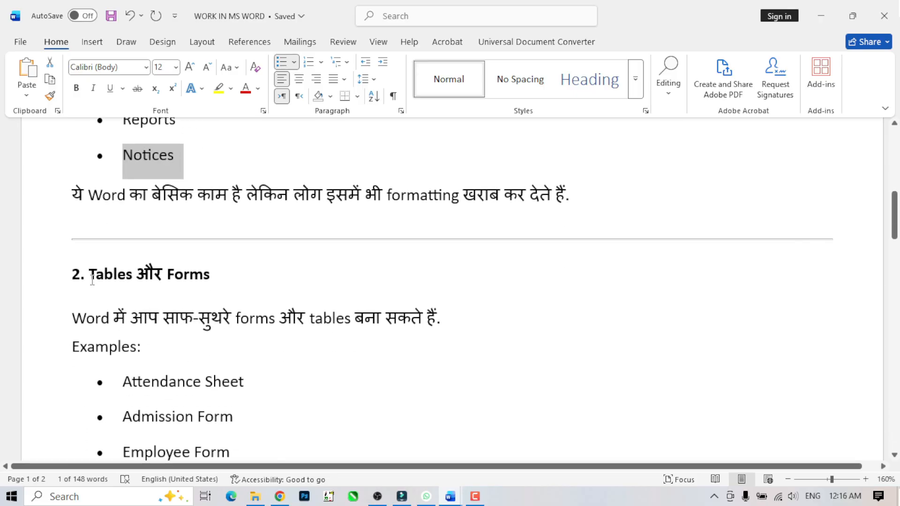
- Go through the "2. Tables और Forms" section and its examples from Attendance Sheet to Bill Format
{"action": "left_click_drag", "start_coordinate": [91, 272], "coordinate": [207, 275]}
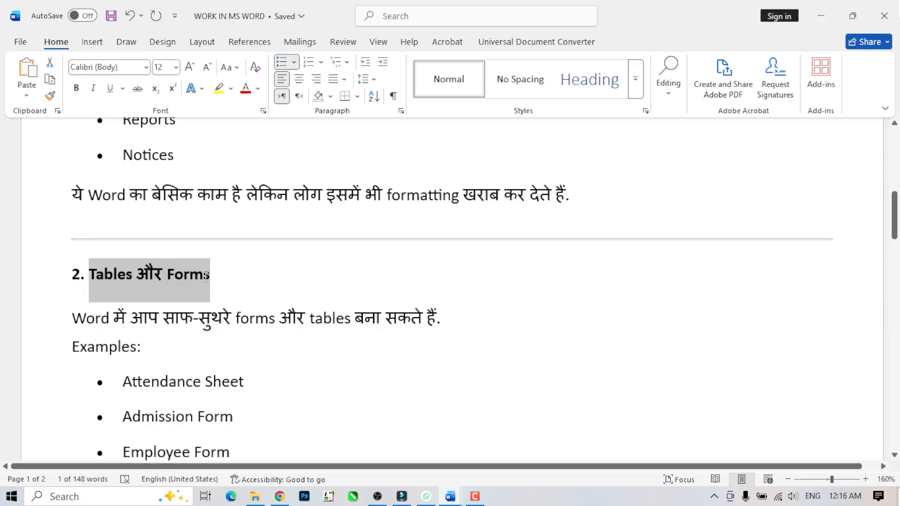
{"action": "scroll", "coordinate": [191, 341], "scroll_direction": "down", "scroll_amount": 2}
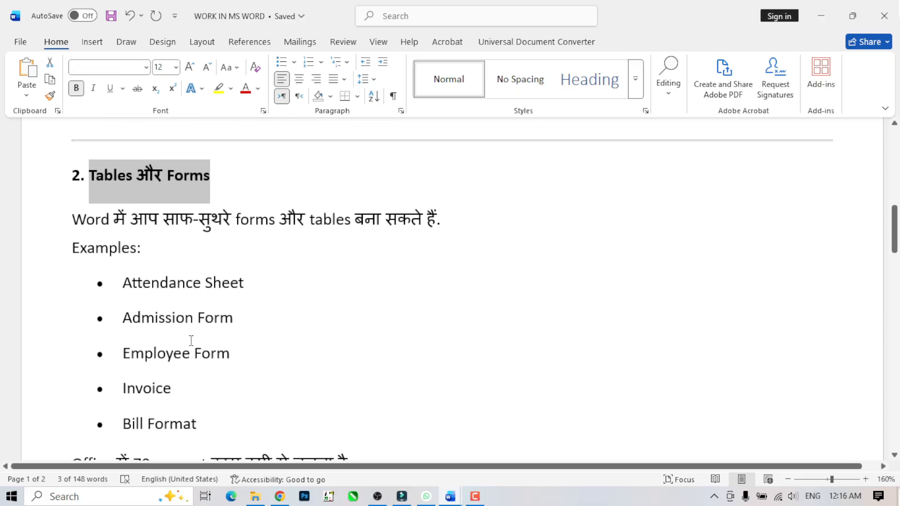
{"action": "left_click_drag", "start_coordinate": [118, 279], "coordinate": [262, 293]}
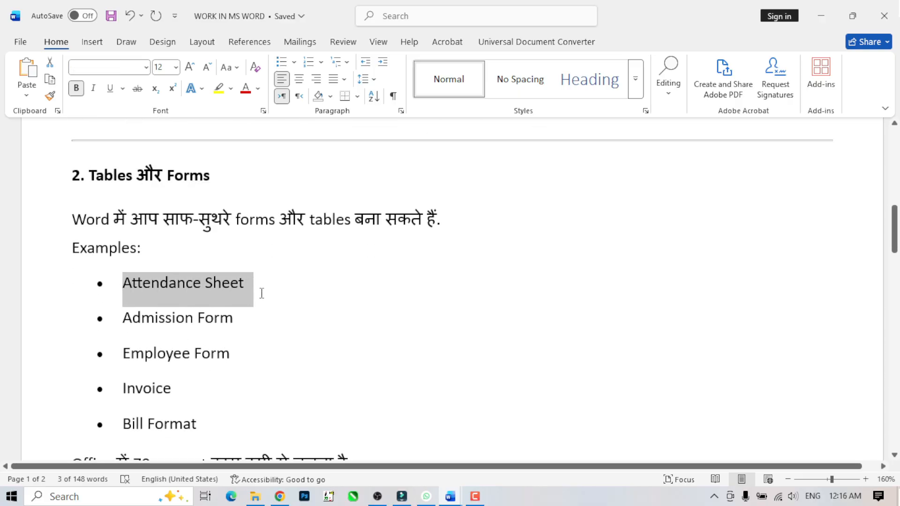
{"action": "left_click", "coordinate": [125, 317]}
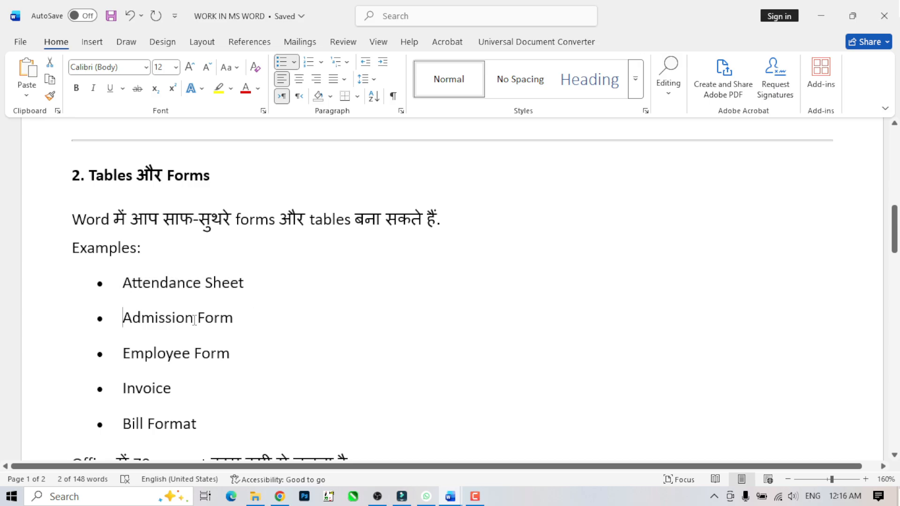
{"action": "left_click", "coordinate": [254, 323], "text": "shift"}
{"action": "left_click_drag", "start_coordinate": [123, 355], "coordinate": [235, 353]}
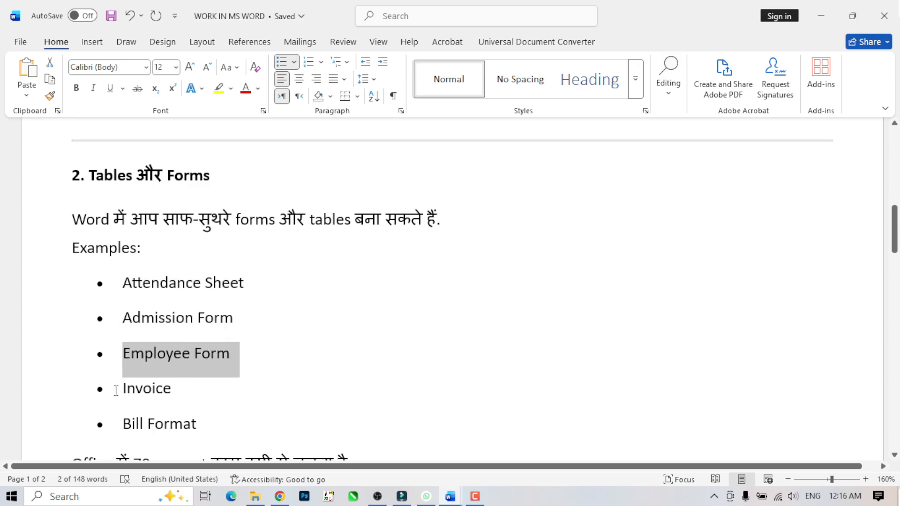
{"action": "left_click_drag", "start_coordinate": [116, 390], "coordinate": [182, 393]}
{"action": "scroll", "coordinate": [143, 364], "scroll_direction": "down", "scroll_amount": 2}
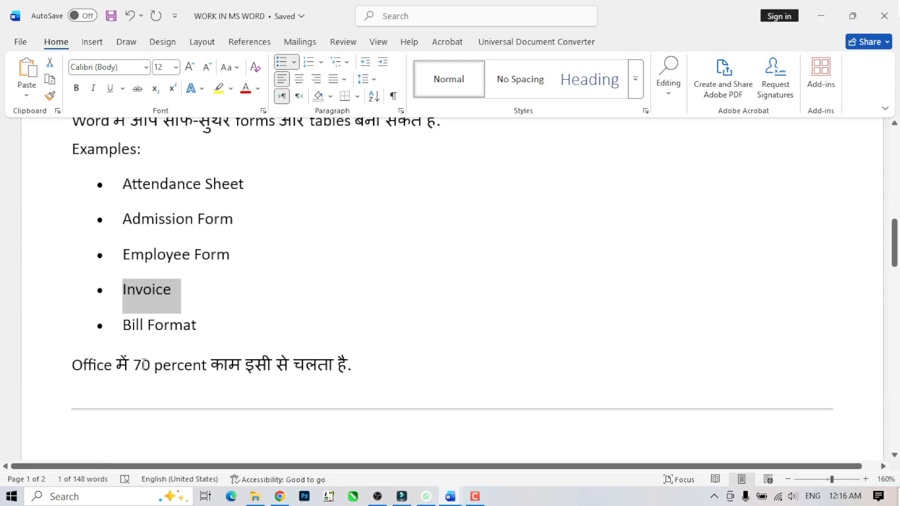
{"action": "left_click_drag", "start_coordinate": [124, 325], "coordinate": [206, 330]}
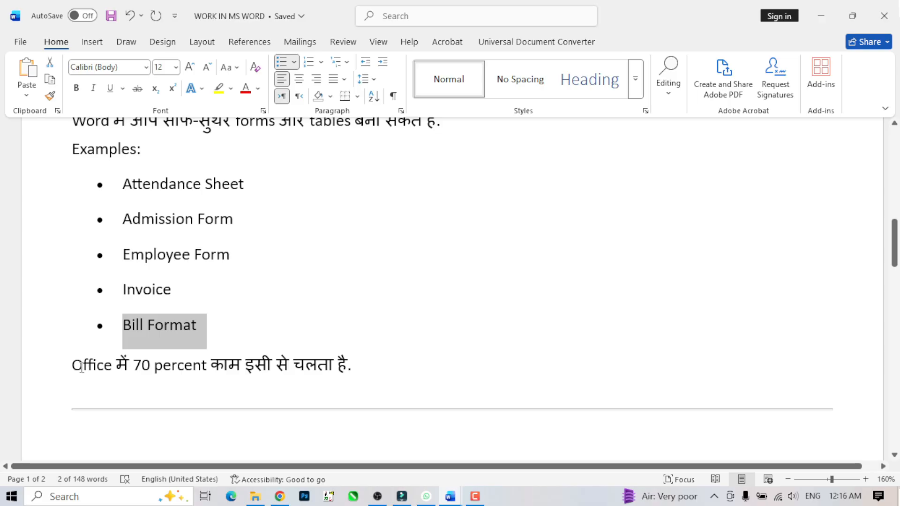
- Read the "3. Resume और Layout Work" section on page 2, including its list from Resume / CV to Book
{"action": "scroll", "coordinate": [243, 381], "scroll_direction": "down", "scroll_amount": 5}
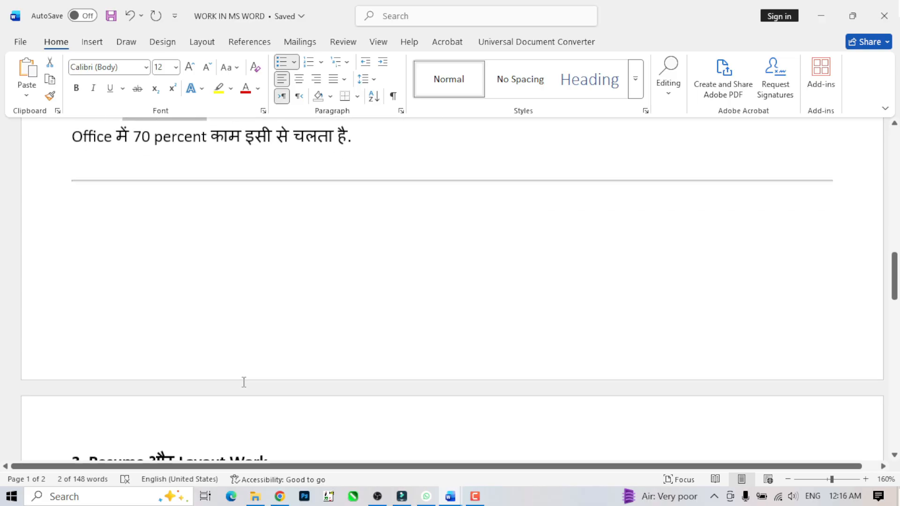
{"action": "scroll", "coordinate": [243, 382], "scroll_direction": "down", "scroll_amount": 3}
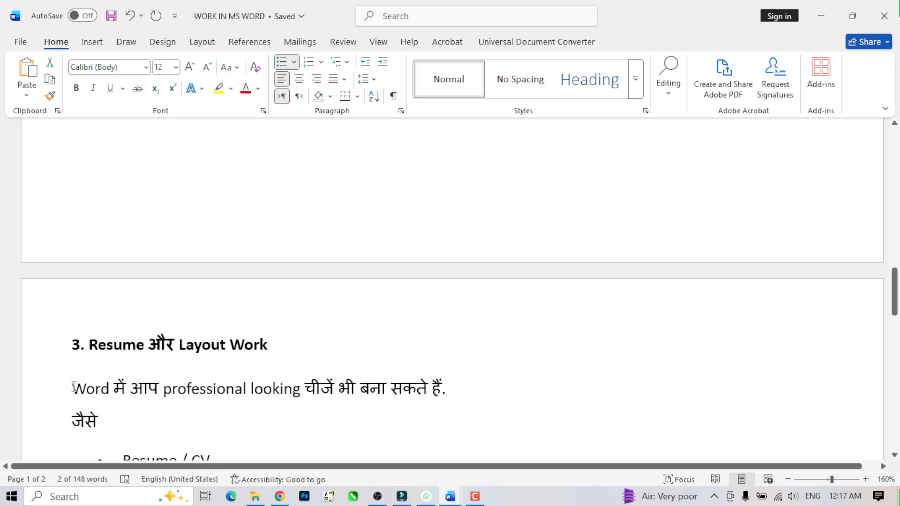
{"action": "left_click_drag", "start_coordinate": [73, 387], "coordinate": [189, 388]}
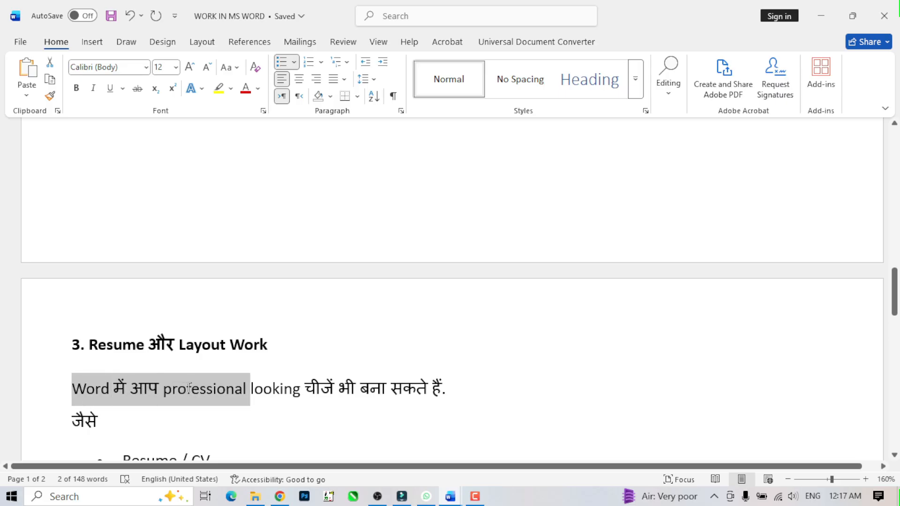
{"action": "left_click_drag", "start_coordinate": [251, 396], "coordinate": [464, 389]}
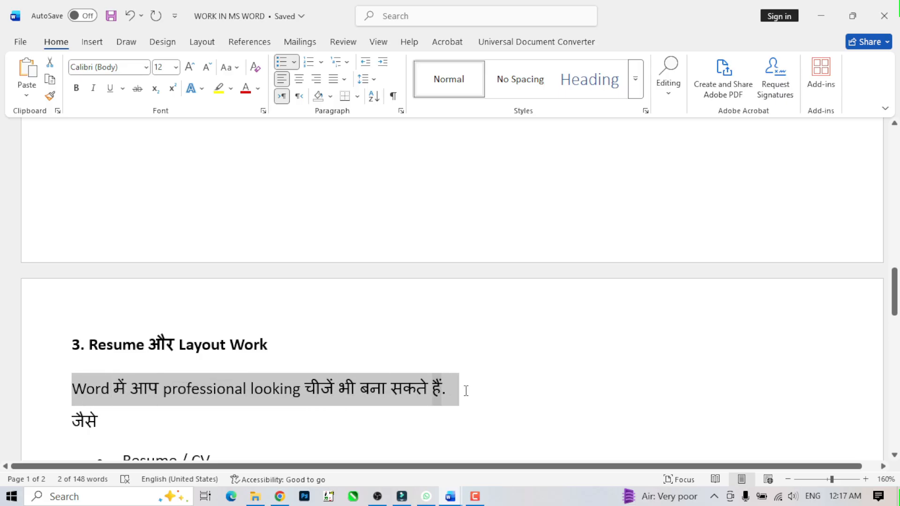
{"action": "scroll", "coordinate": [166, 371], "scroll_direction": "down", "scroll_amount": 3}
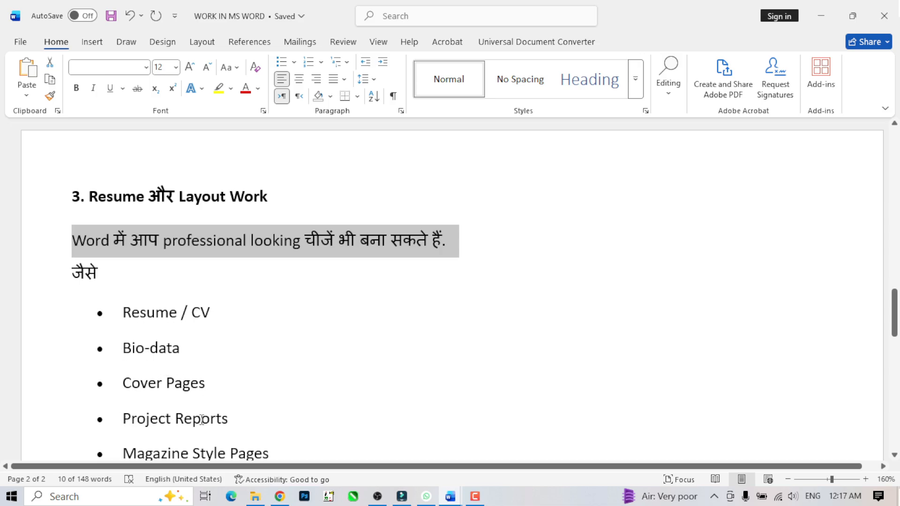
{"action": "scroll", "coordinate": [244, 419], "scroll_direction": "down", "scroll_amount": 2}
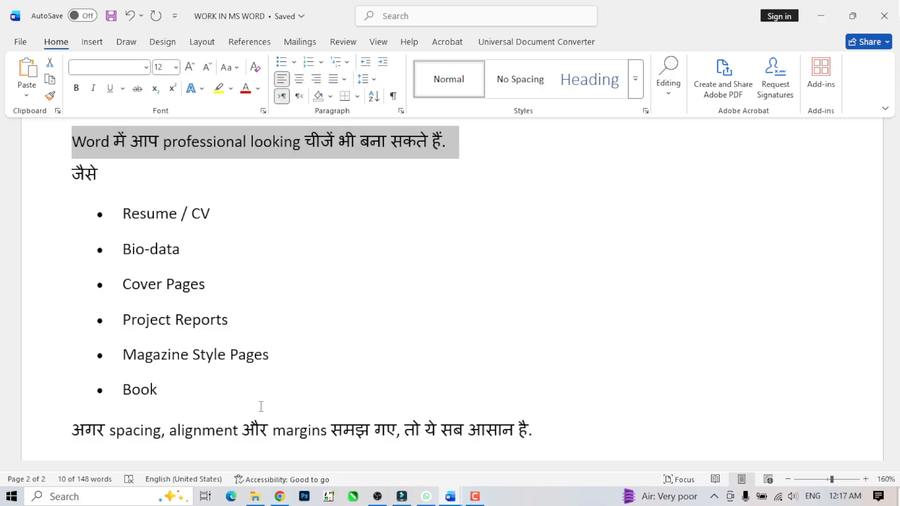
- Minimize the WORK IN MS WORD document and switch to the Document2 window
{"action": "left_click", "coordinate": [820, 16]}
{"action": "mouse_move", "coordinate": [449, 497]}
{"action": "left_click", "coordinate": [492, 442]}
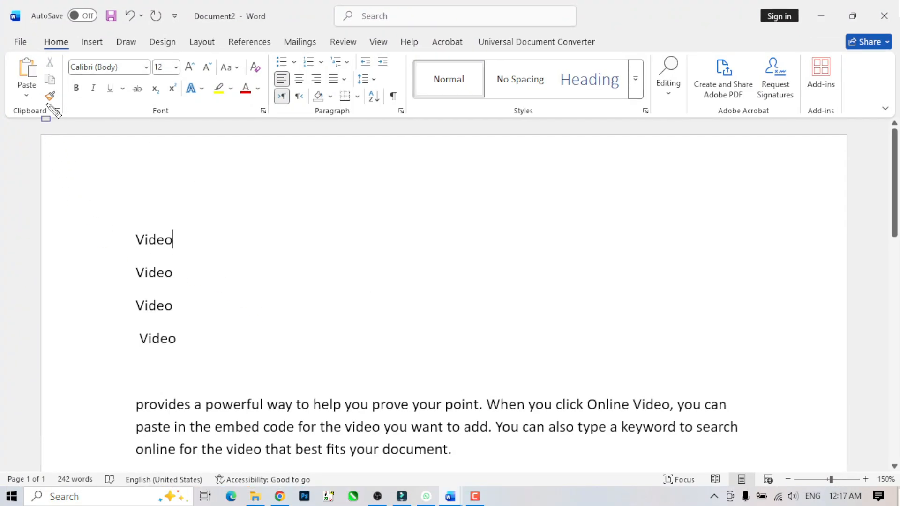
{"action": "mouse_move", "coordinate": [39, 36]}
{"action": "left_mouse_down"}
{"action": "mouse_move", "coordinate": [72, 49]}
{"action": "mouse_move", "coordinate": [116, 96]}
{"action": "mouse_move", "coordinate": [267, 117]}
{"action": "left_mouse_up"}
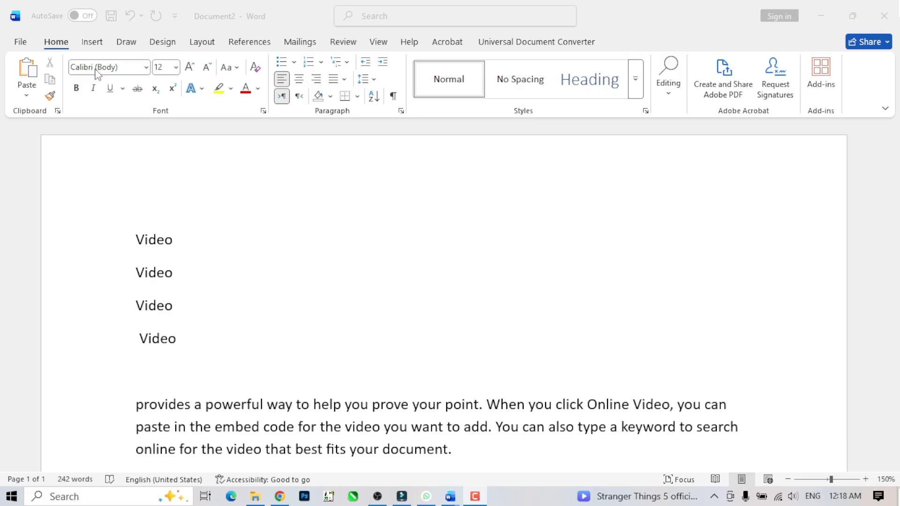
{"action": "left_click", "coordinate": [118, 68]}
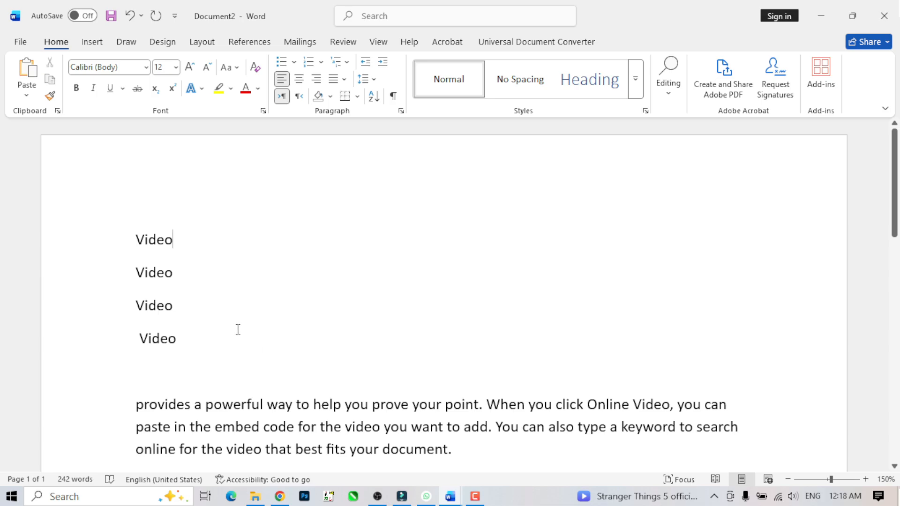
- Select the first and second "Video" lines one after the other and clear the selection
{"action": "left_click_drag", "start_coordinate": [139, 238], "coordinate": [173, 245]}
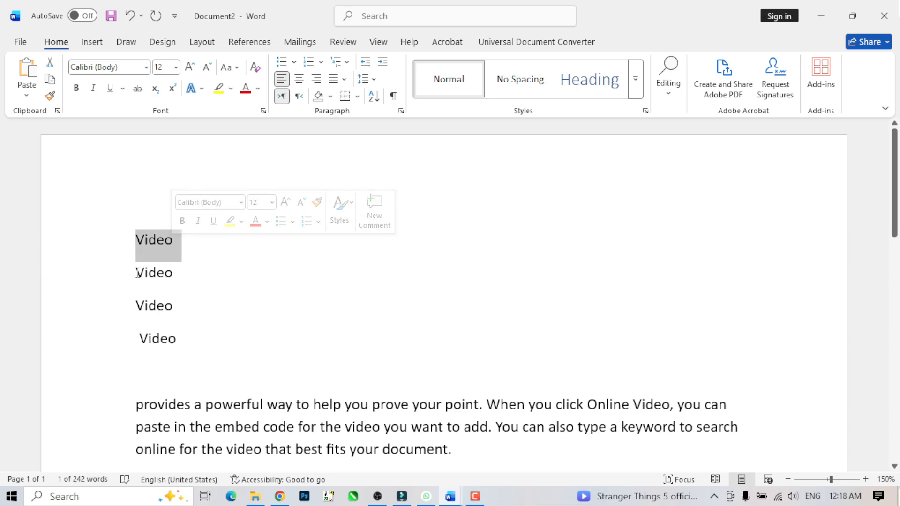
{"action": "left_click_drag", "start_coordinate": [137, 273], "coordinate": [175, 275]}
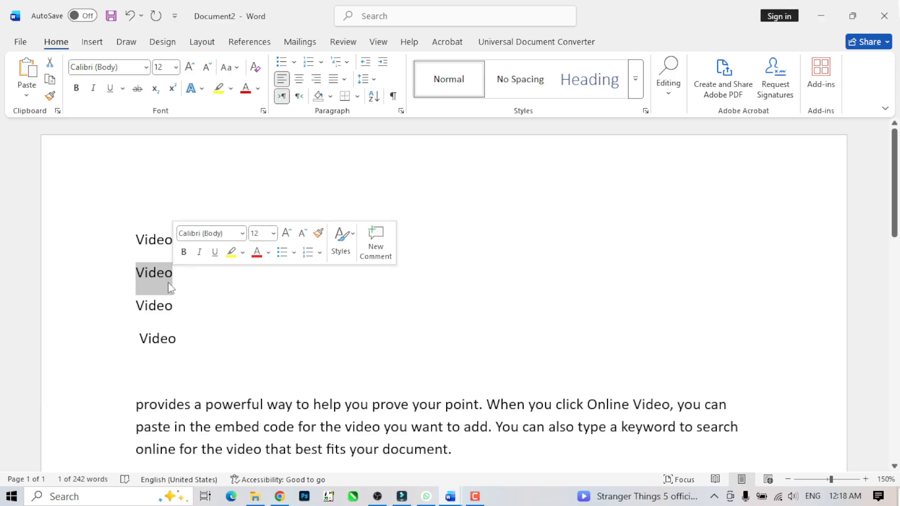
{"action": "left_click", "coordinate": [168, 286]}
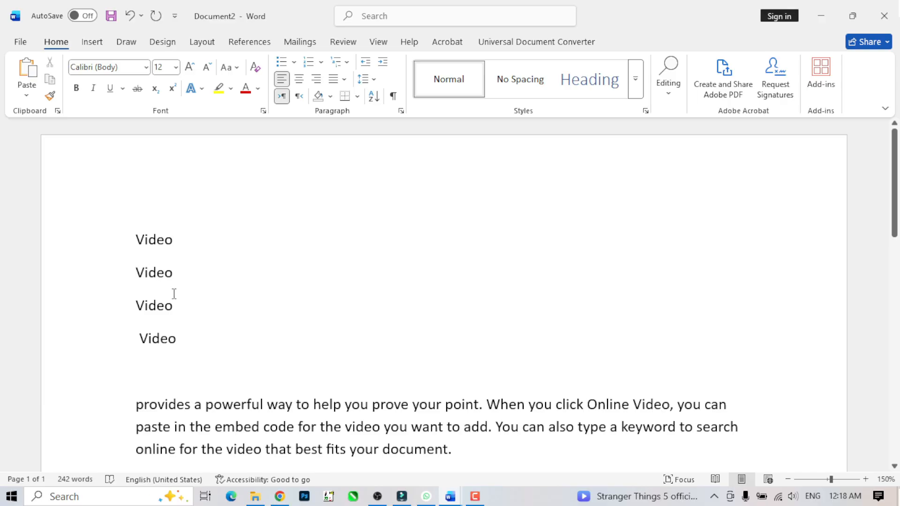
- Select the whole paragraph beginning "provides a powerful way", line by line, and clear the selection
{"action": "scroll", "coordinate": [252, 310], "scroll_direction": "down", "scroll_amount": 1}
{"action": "scroll", "coordinate": [252, 311], "scroll_direction": "down", "scroll_amount": 1}
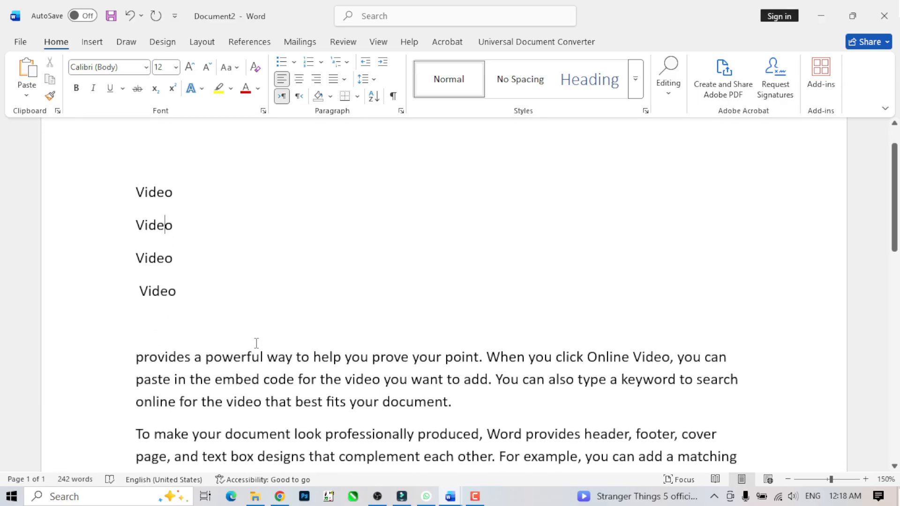
{"action": "left_click", "coordinate": [135, 357]}
{"action": "left_click_drag", "start_coordinate": [136, 357], "coordinate": [731, 357]}
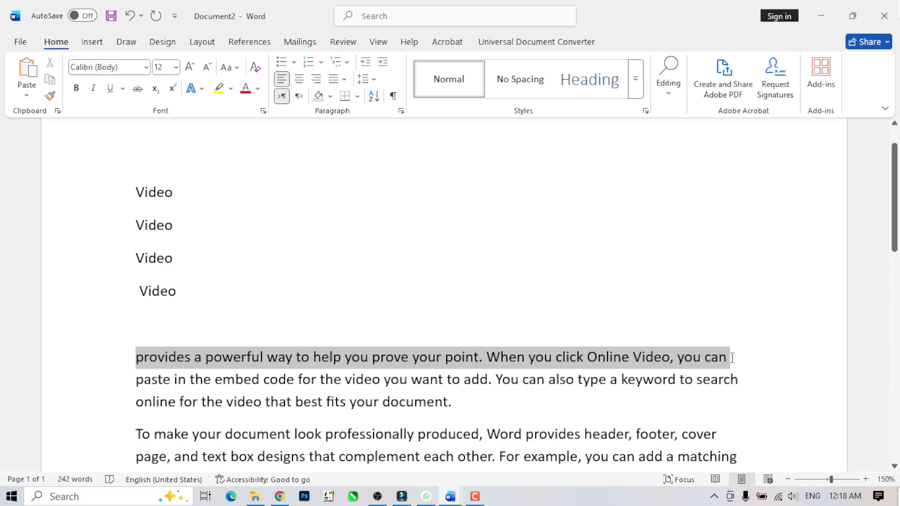
{"action": "left_click_drag", "start_coordinate": [732, 357], "coordinate": [736, 369]}
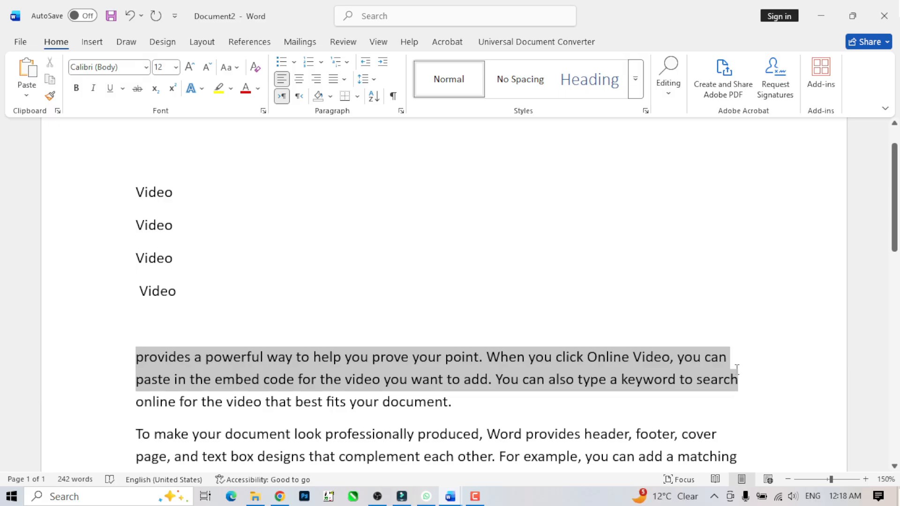
{"action": "left_click_drag", "start_coordinate": [737, 369], "coordinate": [730, 411]}
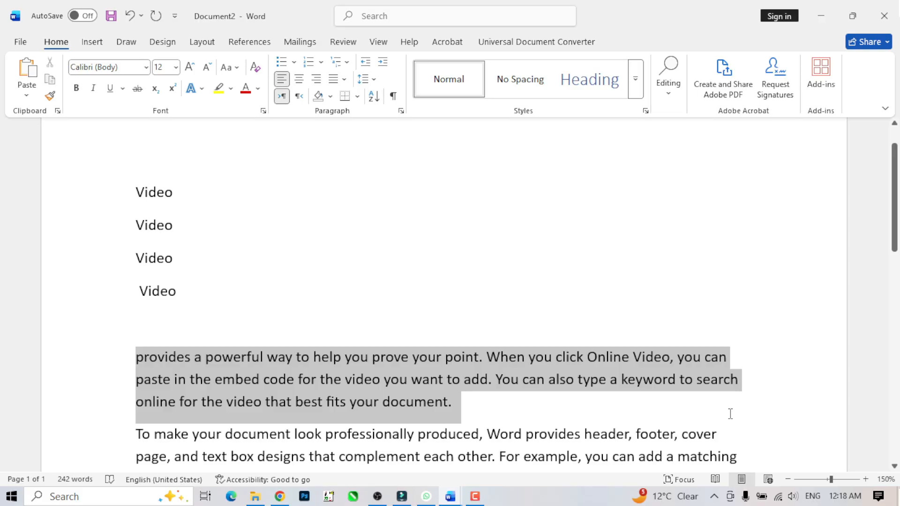
{"action": "left_click_drag", "start_coordinate": [730, 413], "coordinate": [730, 414]}
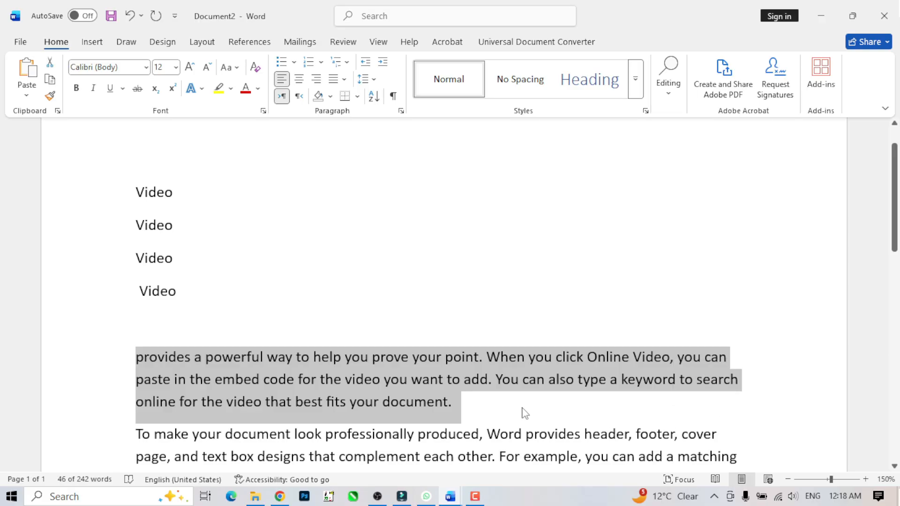
{"action": "left_click", "coordinate": [476, 406]}
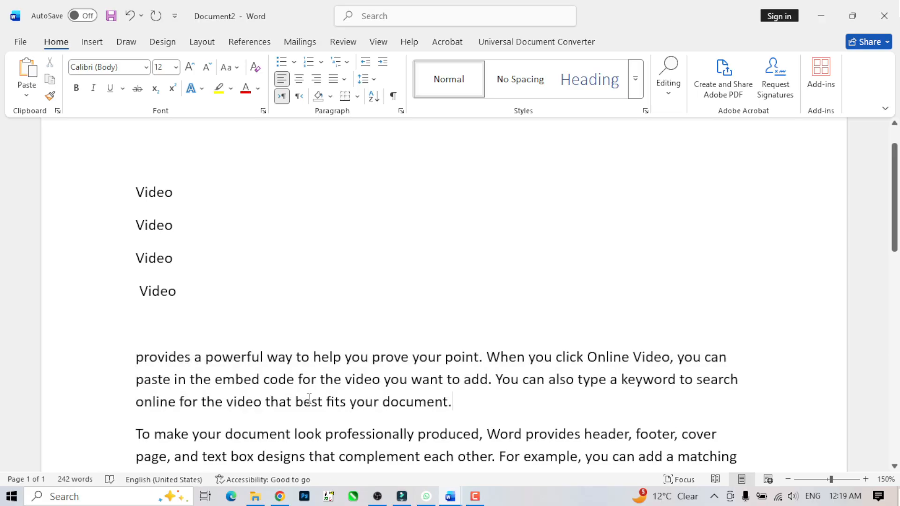
- Select the single word "provides" at the start of the paragraph and deselect it
{"action": "double_click", "coordinate": [157, 358]}
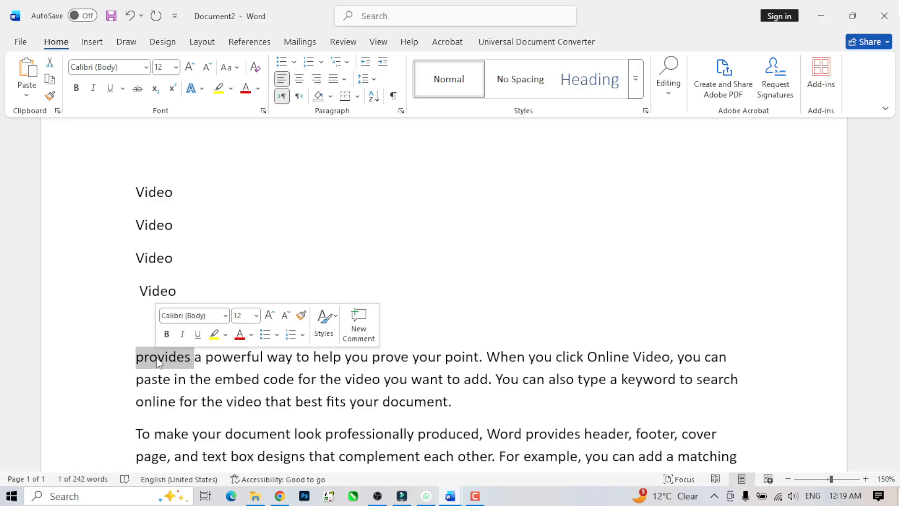
{"action": "left_click", "coordinate": [240, 380]}
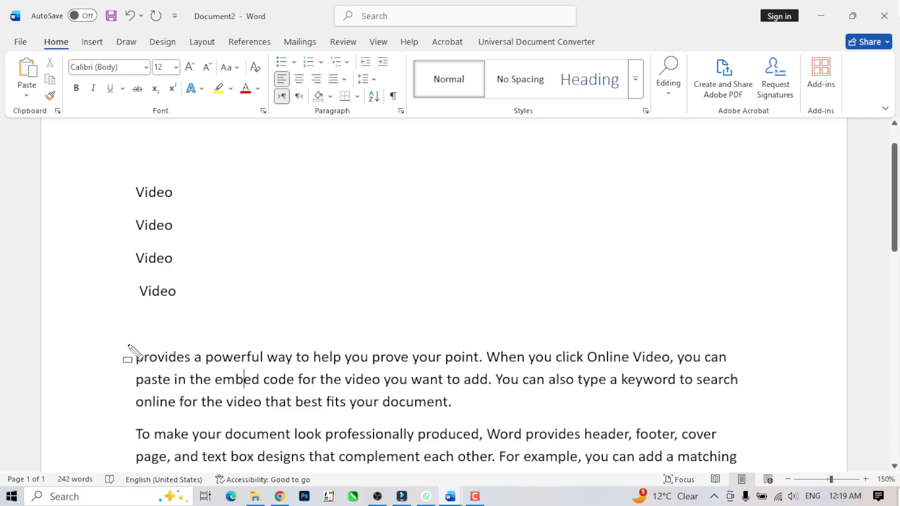
{"action": "mouse_move", "coordinate": [127, 344]}
{"action": "left_mouse_down"}
{"action": "mouse_move", "coordinate": [283, 393]}
{"action": "mouse_move", "coordinate": [696, 422]}
{"action": "mouse_move", "coordinate": [736, 416]}
{"action": "left_mouse_up"}
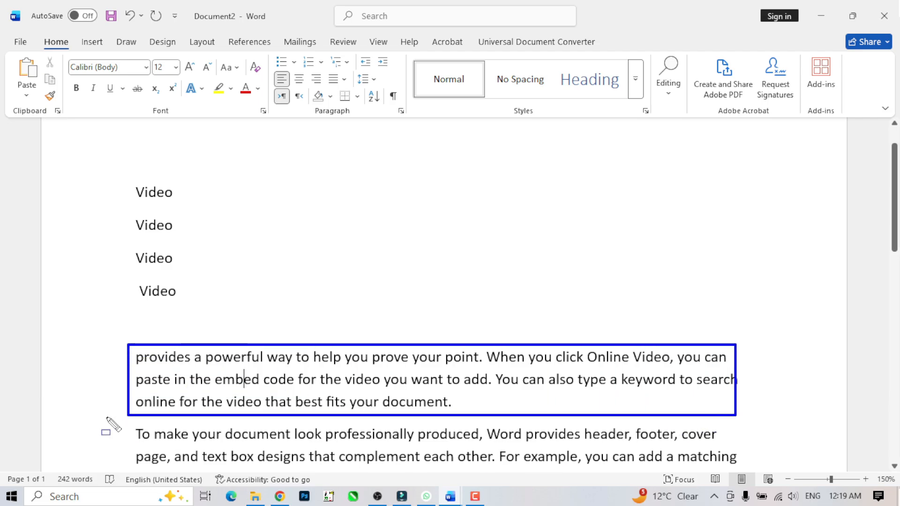
{"action": "mouse_move", "coordinate": [133, 426]}
{"action": "left_mouse_down"}
{"action": "mouse_move", "coordinate": [510, 464]}
{"action": "mouse_move", "coordinate": [744, 467]}
{"action": "left_mouse_up"}
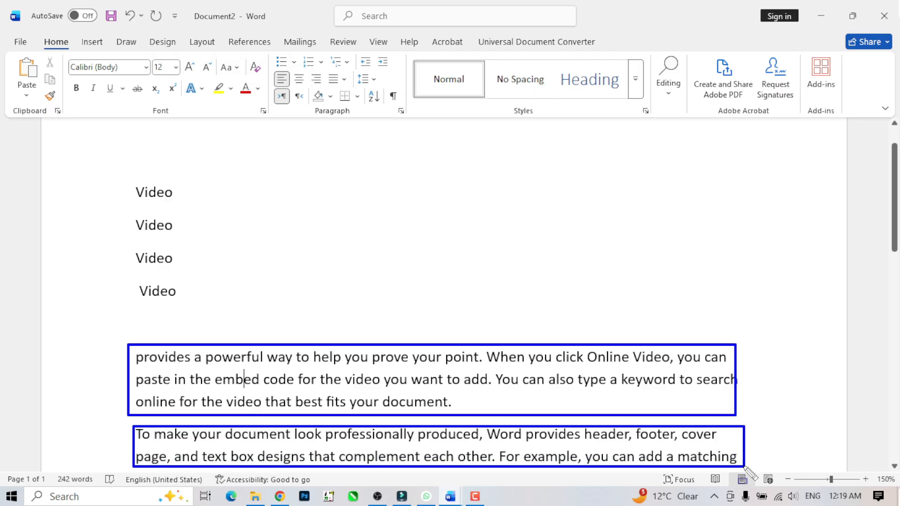
{"action": "key", "text": "Escape"}
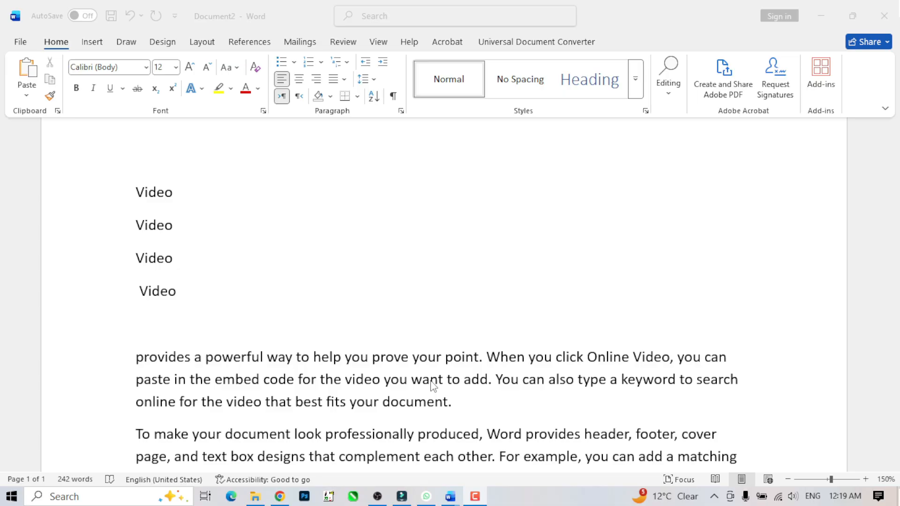
- Select the whole paragraph beginning "provides a powerful way" at once and clear it, and likewise select and deselect the entire document
{"action": "left_click", "coordinate": [417, 377]}
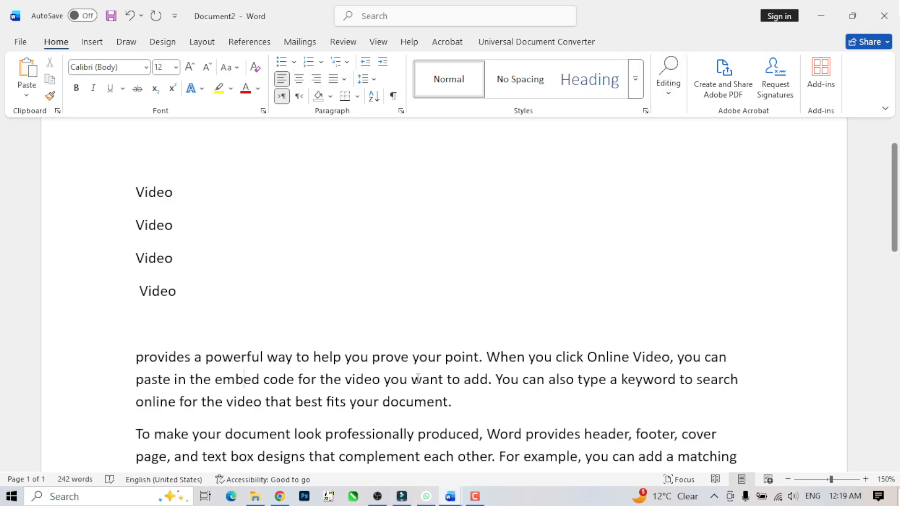
{"action": "triple_click", "coordinate": [417, 378]}
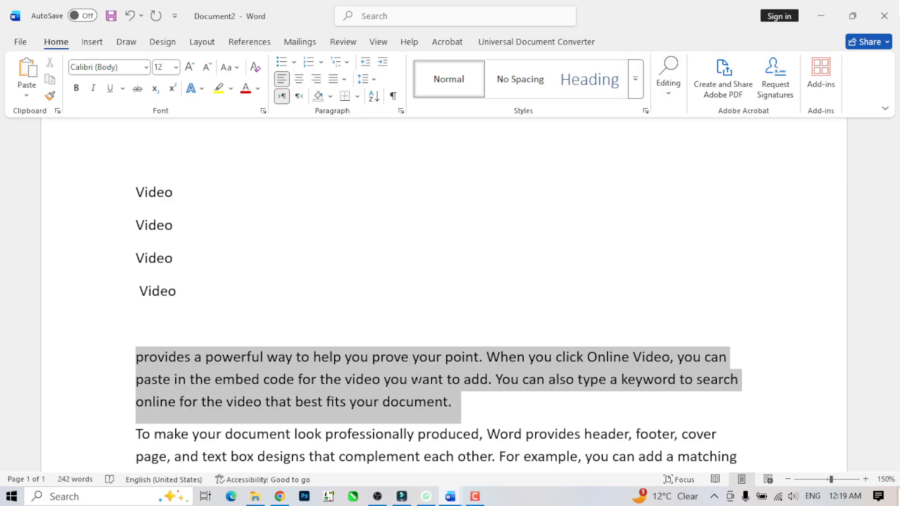
{"action": "left_click", "coordinate": [474, 411]}
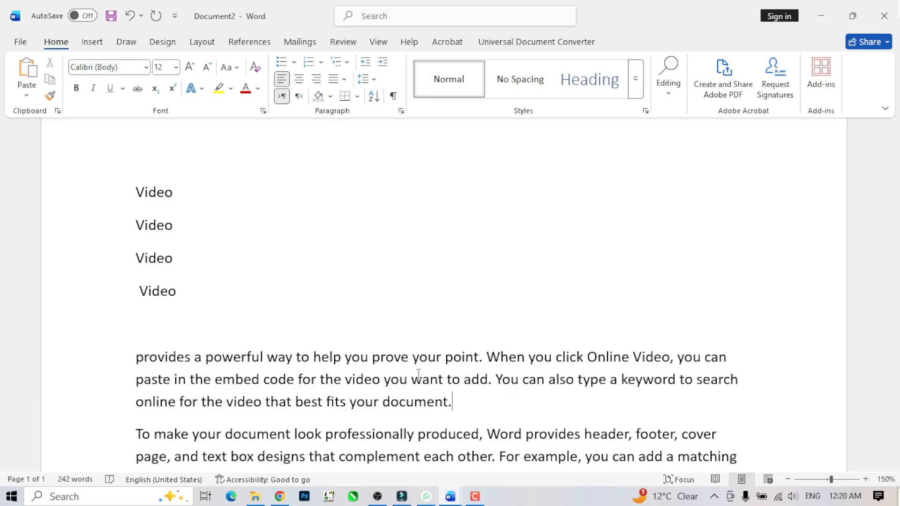
{"action": "key", "text": "ctrl+a"}
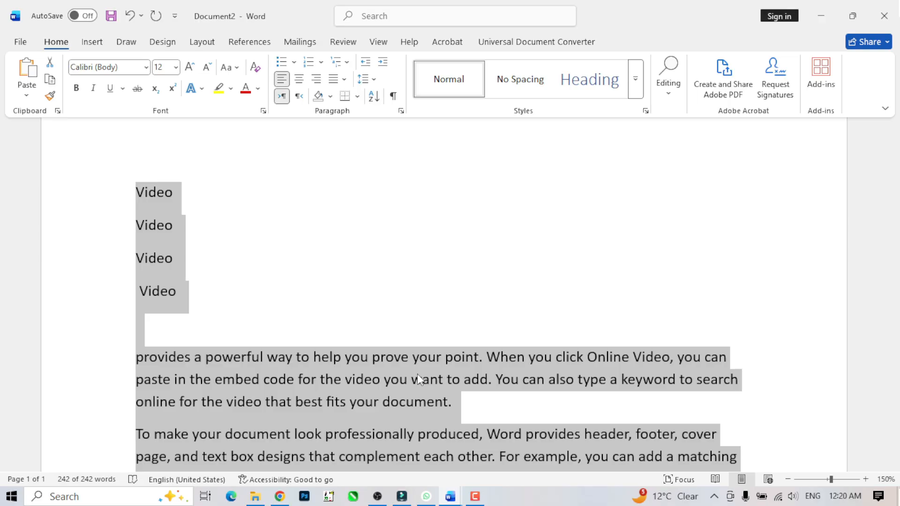
{"action": "left_click", "coordinate": [417, 374]}
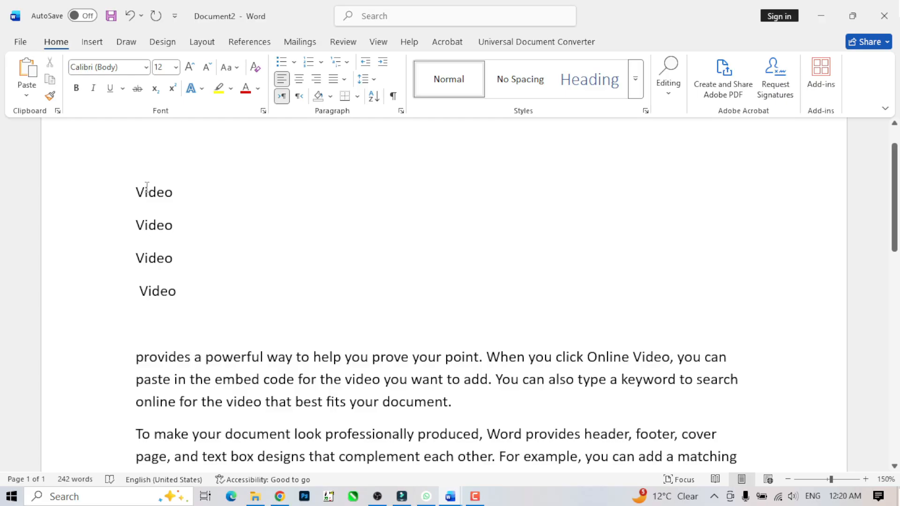
- Change the font of the first "Video" line to Arial Black
{"action": "scroll", "coordinate": [148, 193], "scroll_direction": "up", "scroll_amount": 2}
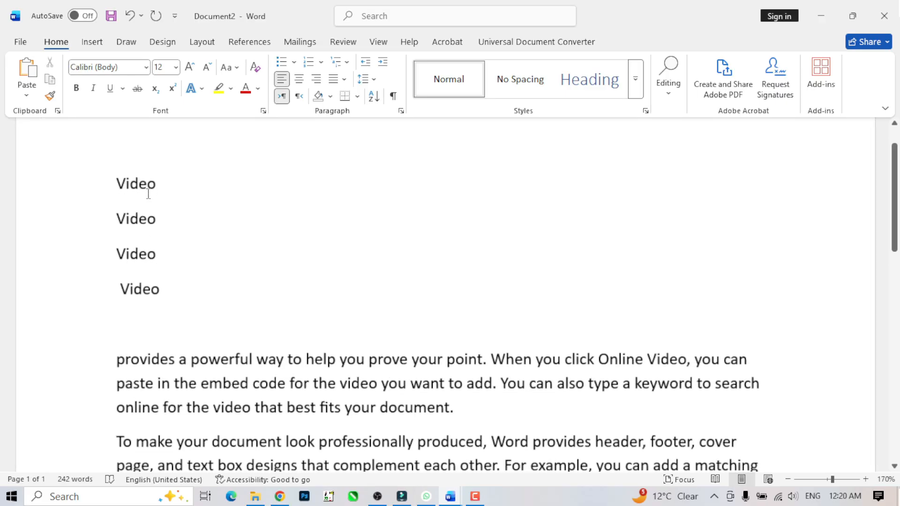
{"action": "scroll", "coordinate": [96, 187], "scroll_direction": "down", "scroll_amount": 1}
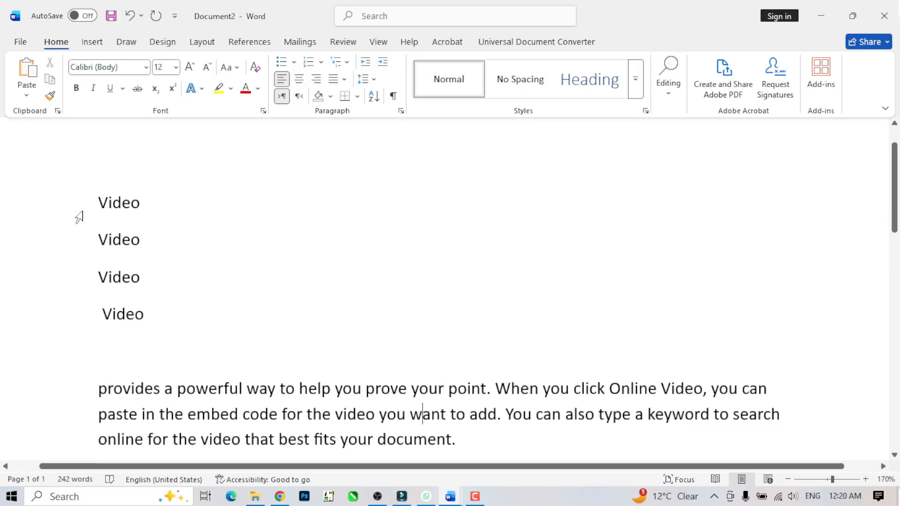
{"action": "double_click", "coordinate": [115, 202]}
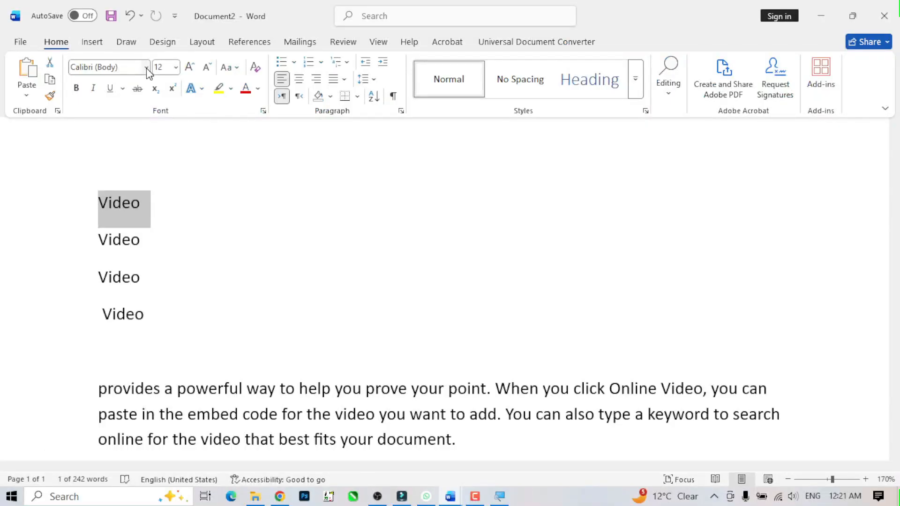
{"action": "left_click", "coordinate": [147, 68]}
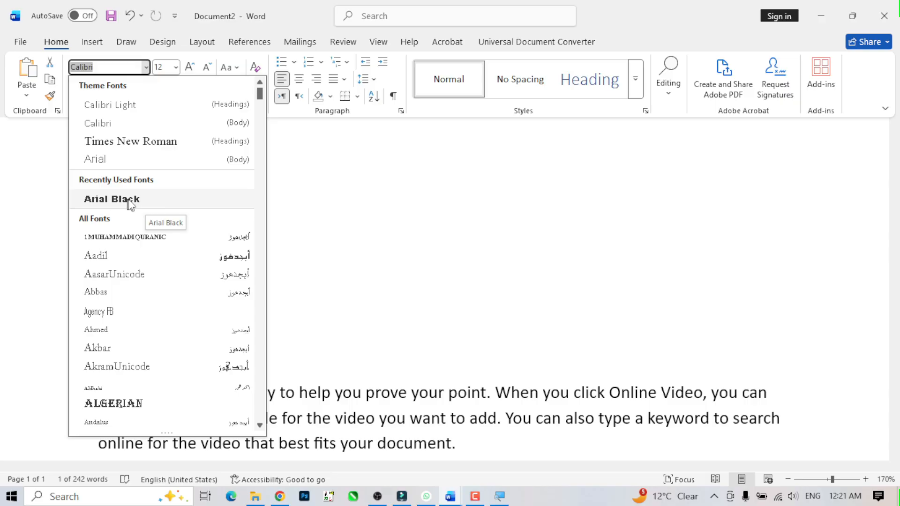
{"action": "left_click", "coordinate": [136, 202]}
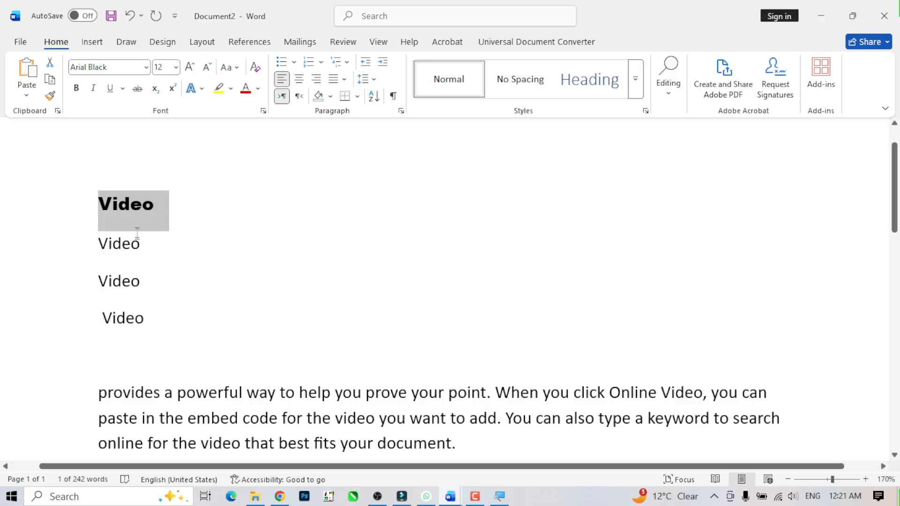
- Change the font of the second "Video" line to Algerian
{"action": "double_click", "coordinate": [122, 246]}
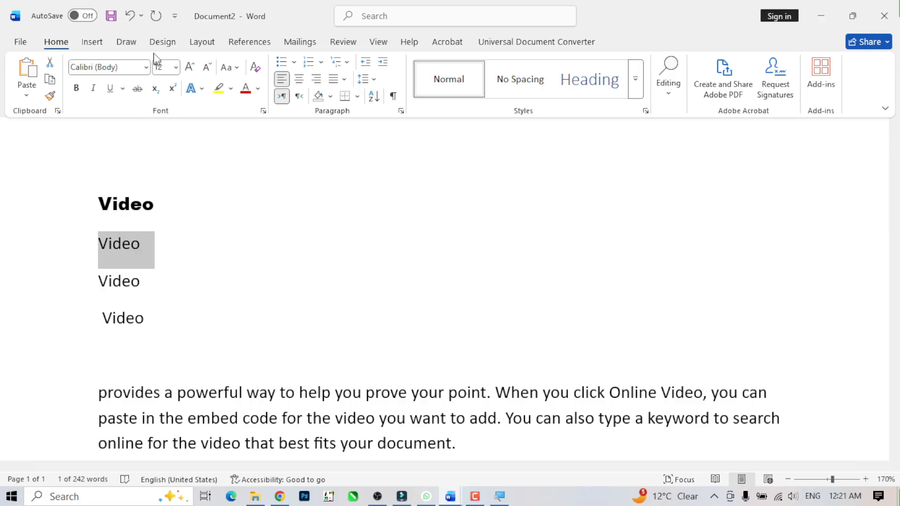
{"action": "left_click", "coordinate": [146, 68]}
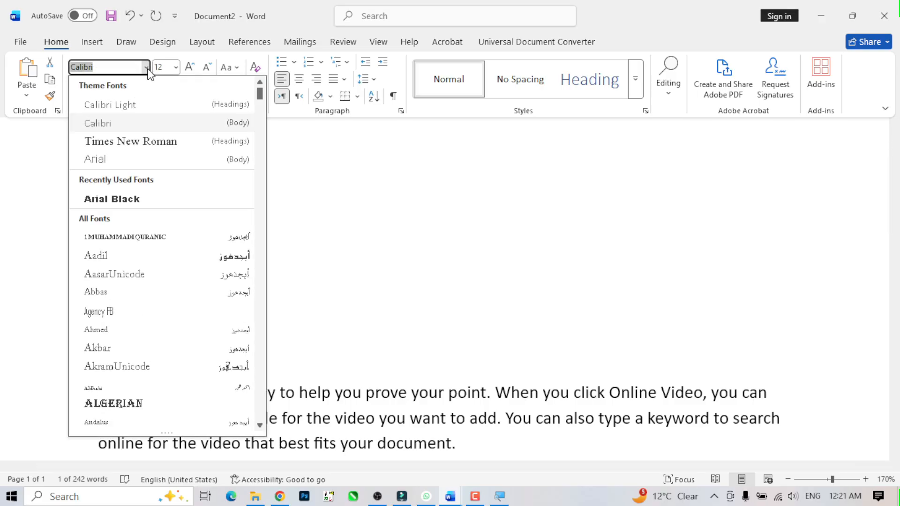
{"action": "scroll", "coordinate": [141, 262], "scroll_direction": "down", "scroll_amount": 1}
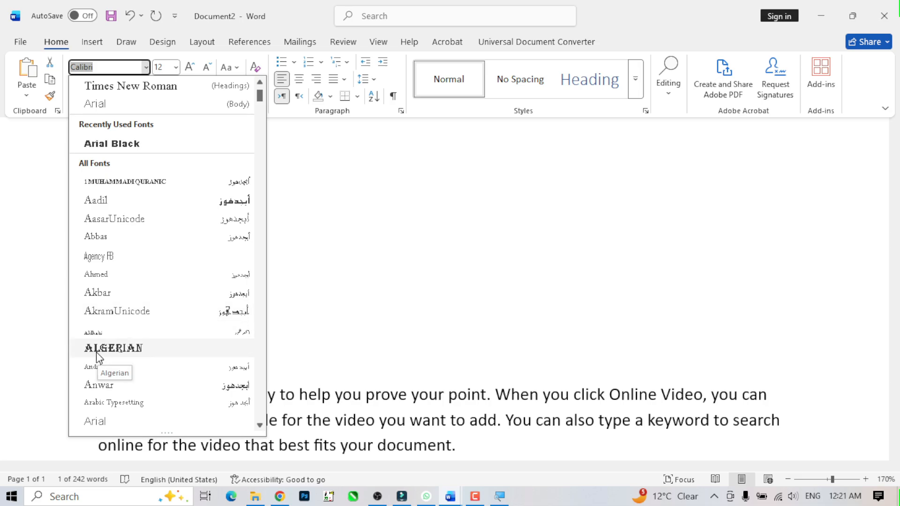
{"action": "left_click", "coordinate": [97, 352]}
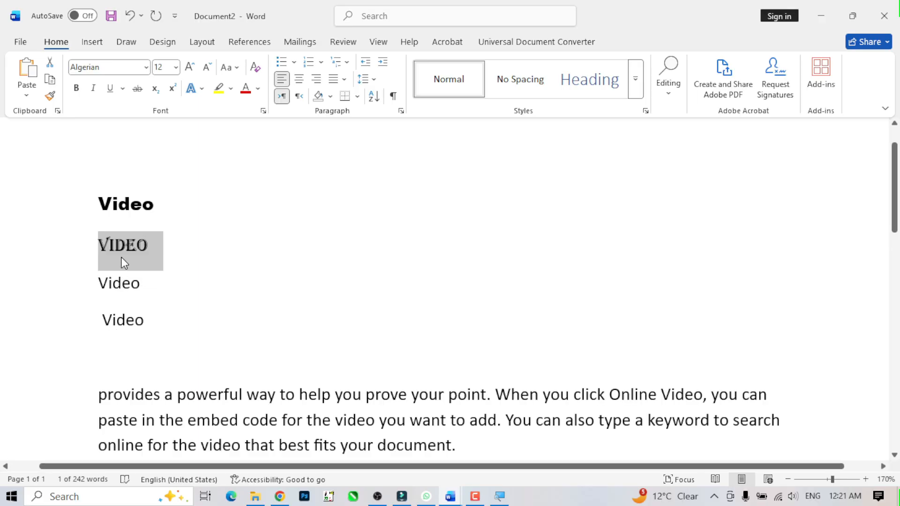
- Set the third "Video" line in the Blackadder ITC font and clear the selection
{"action": "triple_click", "coordinate": [121, 285]}
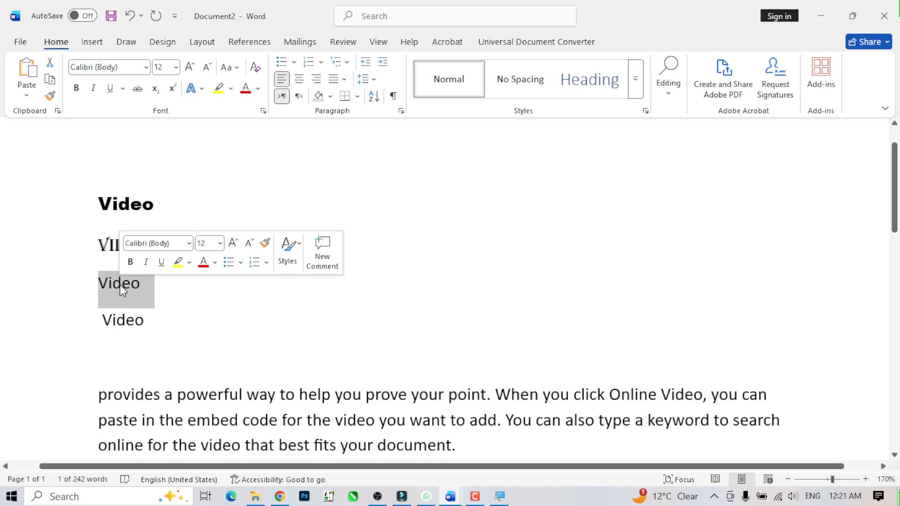
{"action": "left_click", "coordinate": [146, 68]}
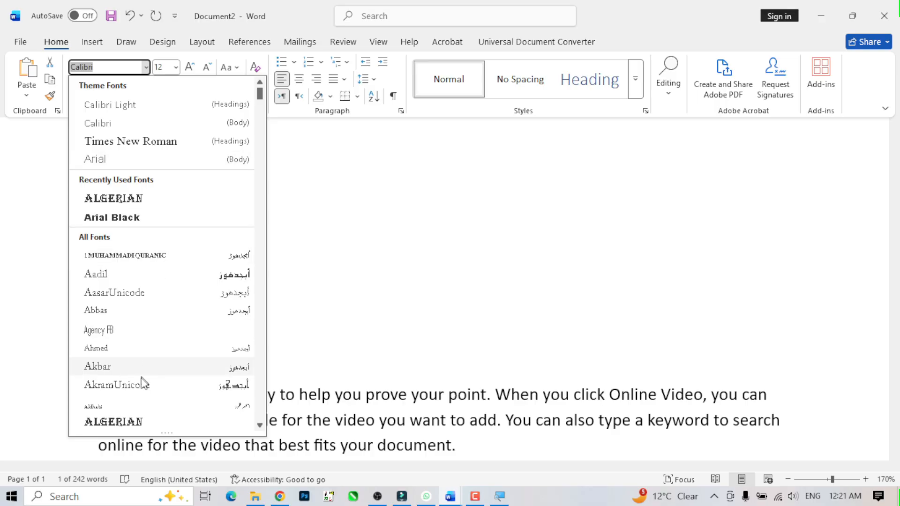
{"action": "scroll", "coordinate": [143, 383], "scroll_direction": "down", "scroll_amount": 5}
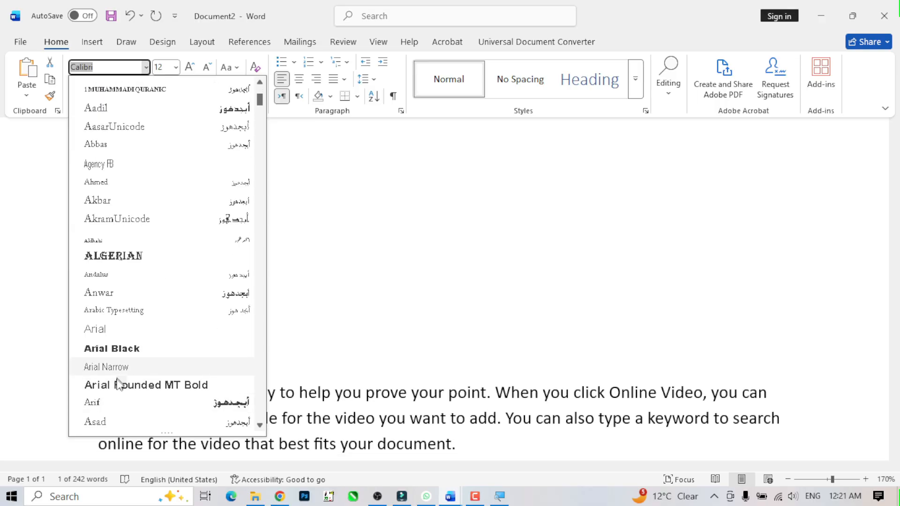
{"action": "scroll", "coordinate": [117, 370], "scroll_direction": "down", "scroll_amount": 2}
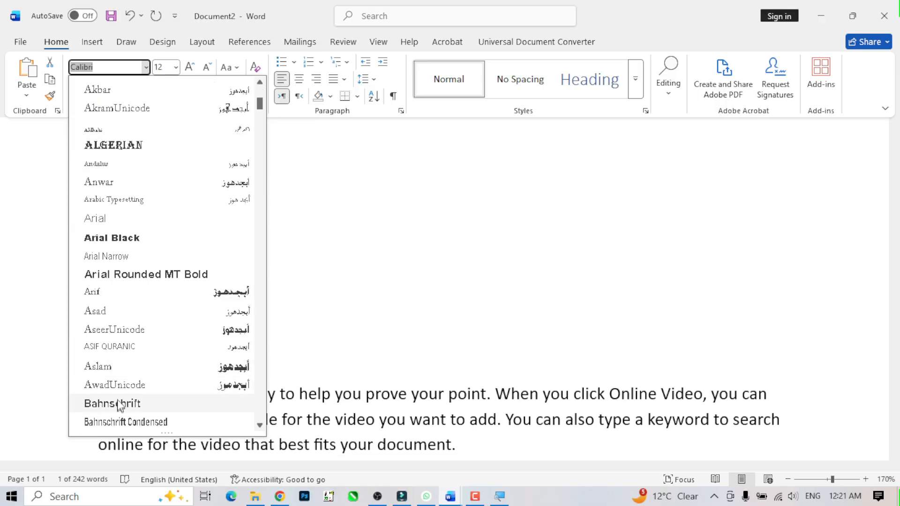
{"action": "scroll", "coordinate": [120, 405], "scroll_direction": "down", "scroll_amount": 2}
{"action": "scroll", "coordinate": [124, 370], "scroll_direction": "down", "scroll_amount": 3}
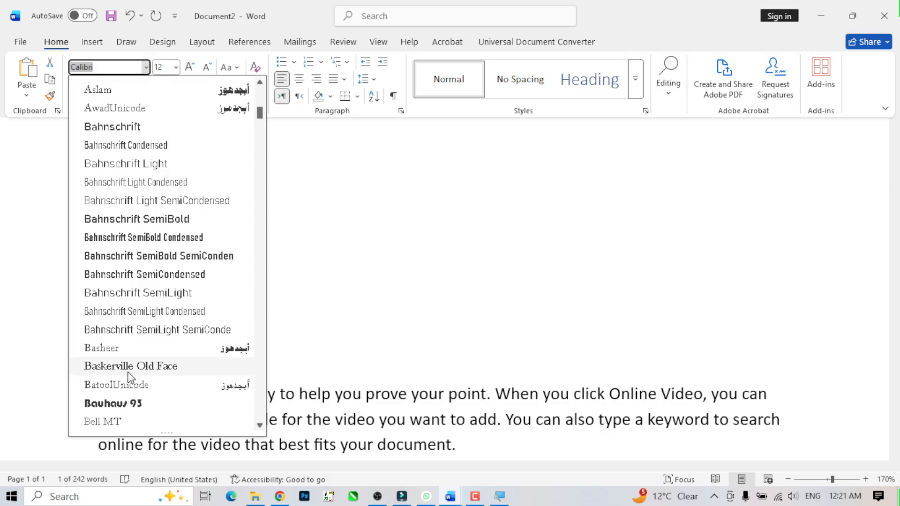
{"action": "scroll", "coordinate": [130, 376], "scroll_direction": "down", "scroll_amount": 2}
{"action": "left_click", "coordinate": [125, 383]}
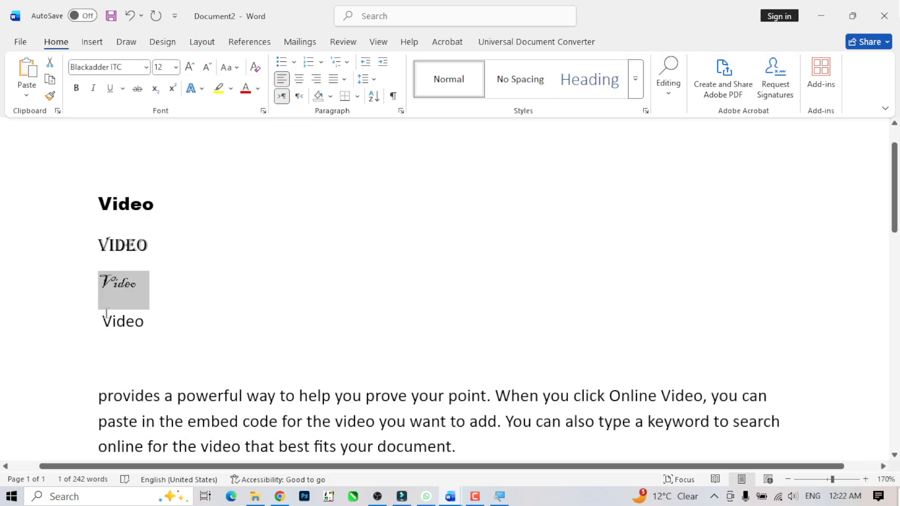
{"action": "scroll", "coordinate": [104, 313], "scroll_direction": "up", "scroll_amount": 4, "text": "ctrl"}
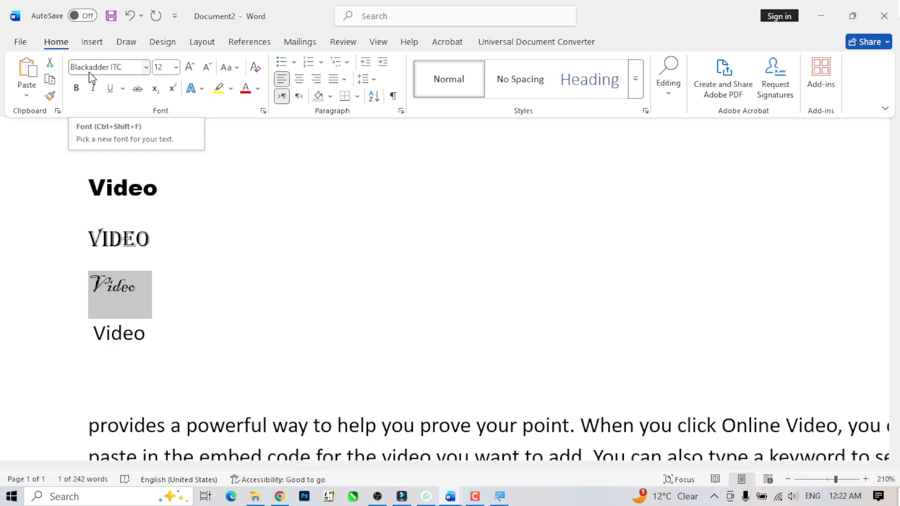
{"action": "left_click", "coordinate": [160, 286]}
- Select the fourth "Video" line and view the available font sizes without choosing one
{"action": "scroll", "coordinate": [159, 285], "scroll_direction": "down", "scroll_amount": 3}
{"action": "scroll", "coordinate": [160, 211], "scroll_direction": "down", "scroll_amount": 5}
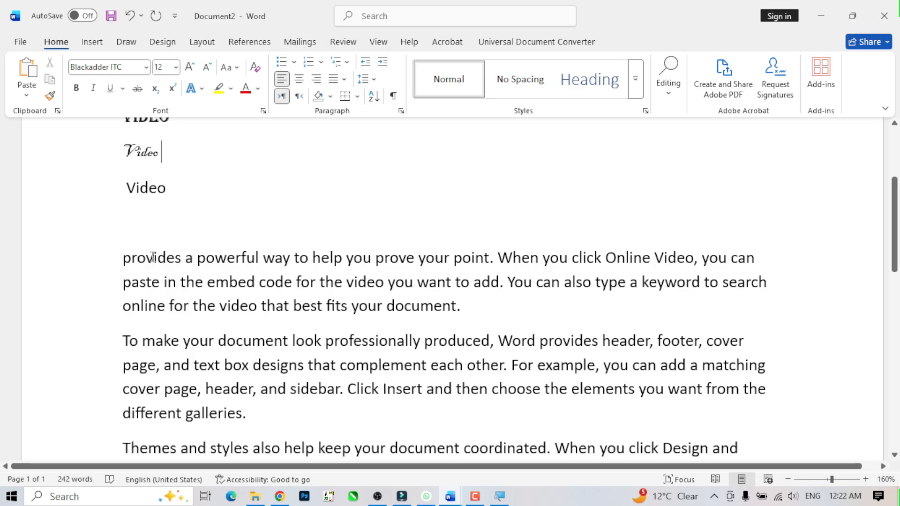
{"action": "left_click_drag", "start_coordinate": [175, 188], "coordinate": [121, 194]}
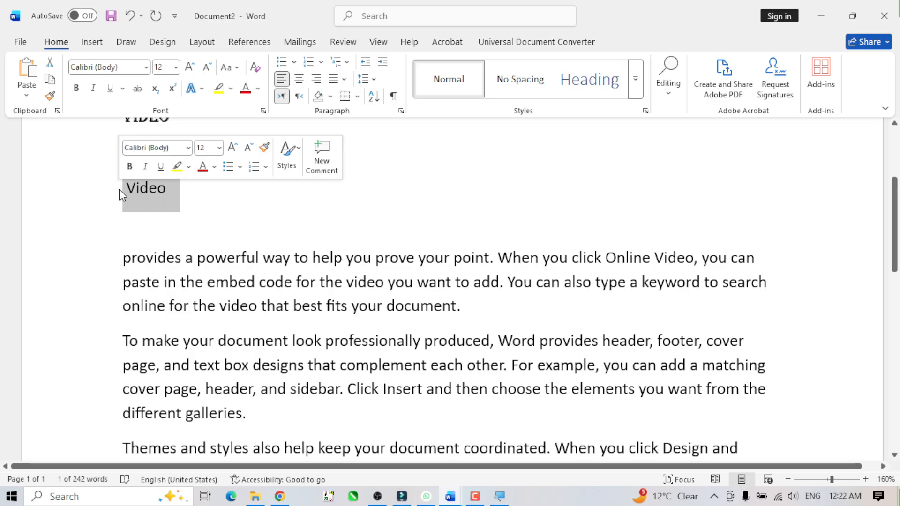
{"action": "left_click", "coordinate": [176, 70]}
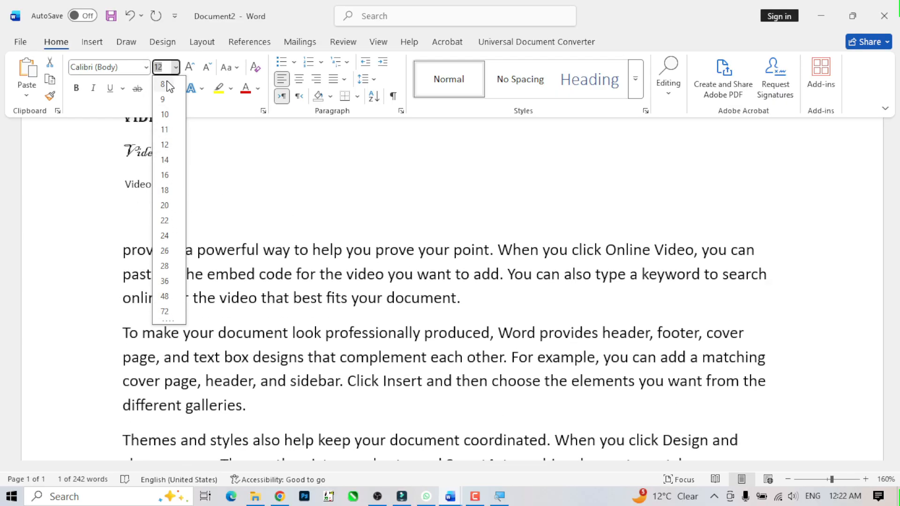
{"action": "left_click", "coordinate": [177, 69]}
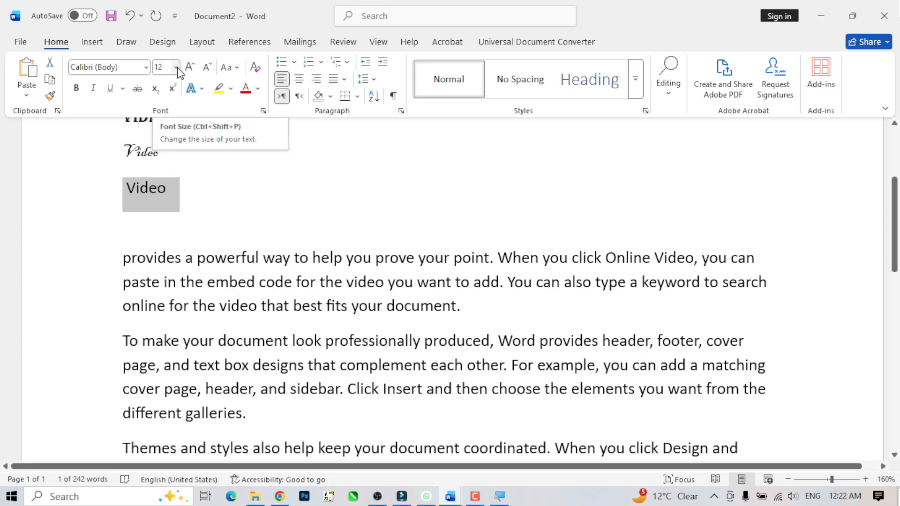
- Shrink the font of the selected fourth "Video" line step by step down to 1 pt
{"action": "left_click", "coordinate": [207, 68]}
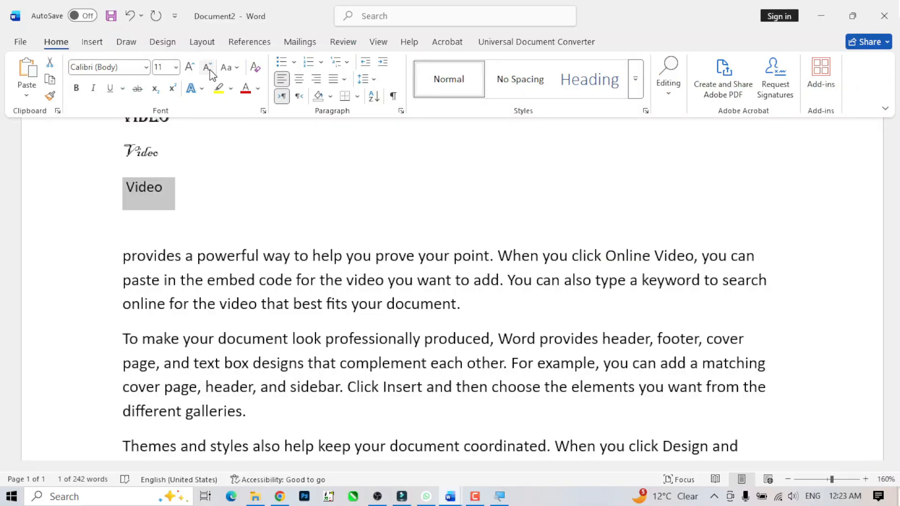
{"action": "left_click", "coordinate": [210, 68]}
{"action": "left_click", "coordinate": [209, 68]}
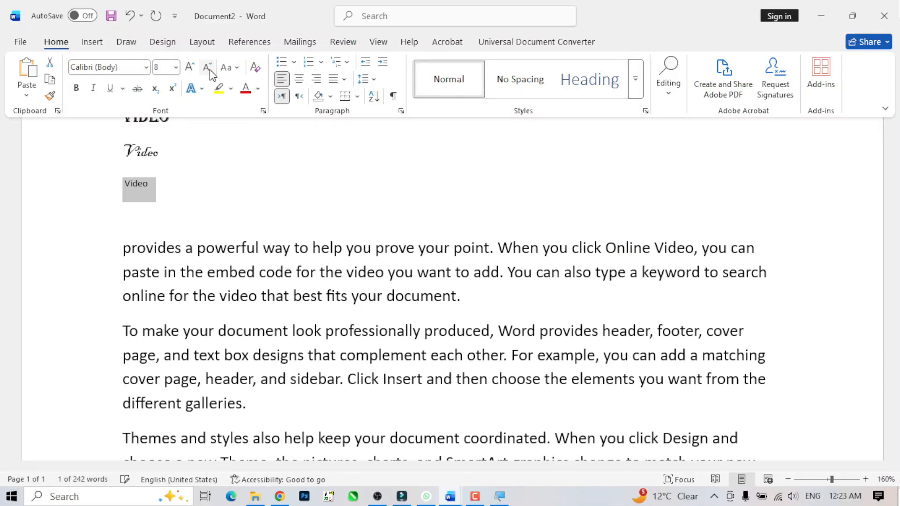
{"action": "left_click", "coordinate": [209, 68]}
{"action": "left_click", "coordinate": [210, 68]}
{"action": "left_click", "coordinate": [210, 68]}
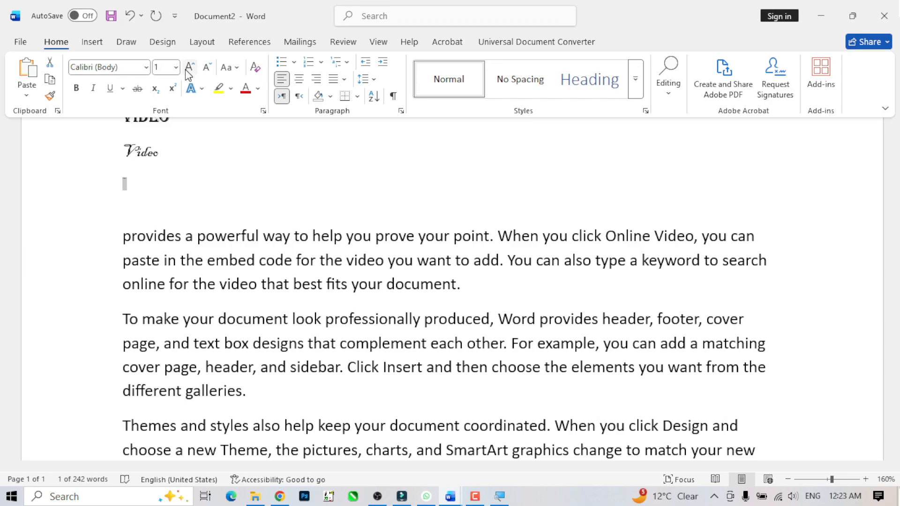
- Grow the font of the selected fourth "Video" line step by step up to 72 pt
{"action": "left_click", "coordinate": [190, 68]}
{"action": "left_click", "coordinate": [190, 68]}
{"action": "left_click", "coordinate": [189, 68]}
{"action": "left_click", "coordinate": [189, 68]}
{"action": "left_click", "coordinate": [190, 68]}
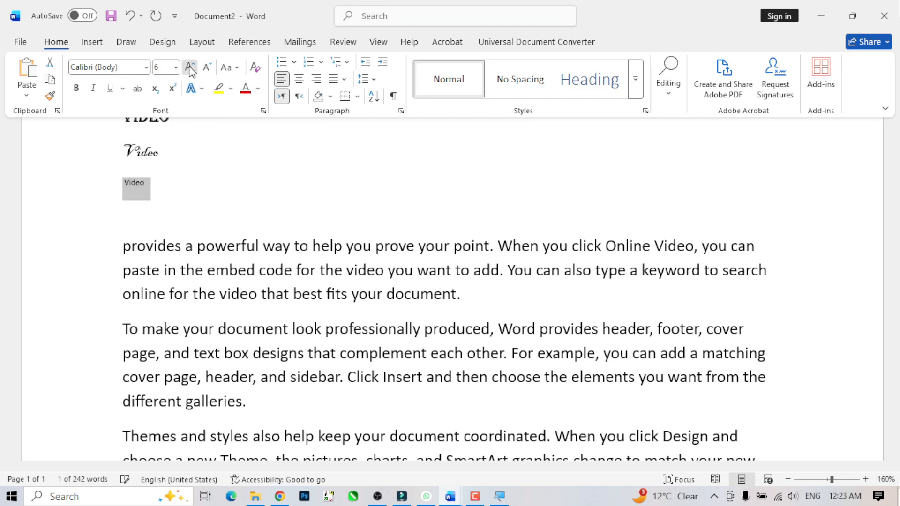
{"action": "left_click", "coordinate": [190, 68]}
{"action": "left_click", "coordinate": [190, 68]}
{"action": "left_click", "coordinate": [189, 68]}
{"action": "left_click", "coordinate": [190, 68]}
{"action": "left_click", "coordinate": [190, 68]}
{"action": "left_click", "coordinate": [190, 67]}
{"action": "left_click", "coordinate": [190, 68]}
{"action": "left_click", "coordinate": [190, 68]}
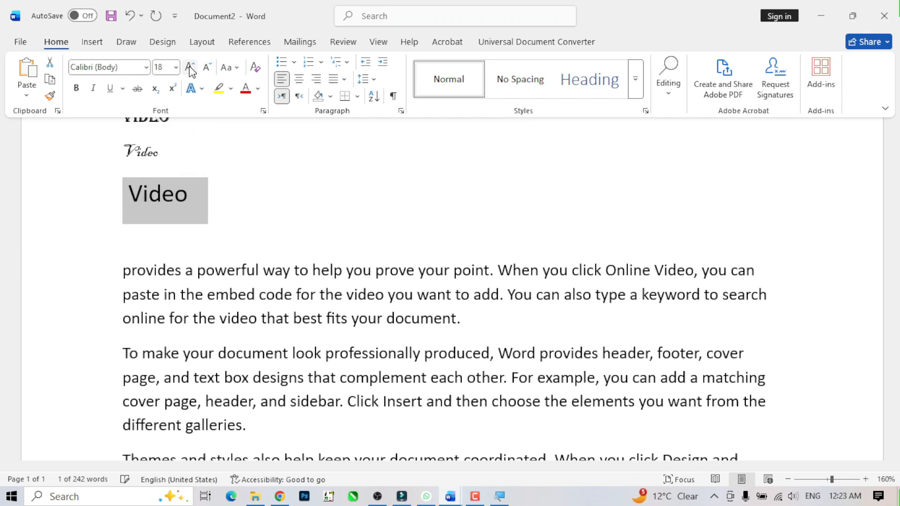
{"action": "left_click", "coordinate": [190, 68]}
{"action": "left_click", "coordinate": [190, 68]}
{"action": "left_click", "coordinate": [190, 68]}
{"action": "left_click", "coordinate": [190, 68]}
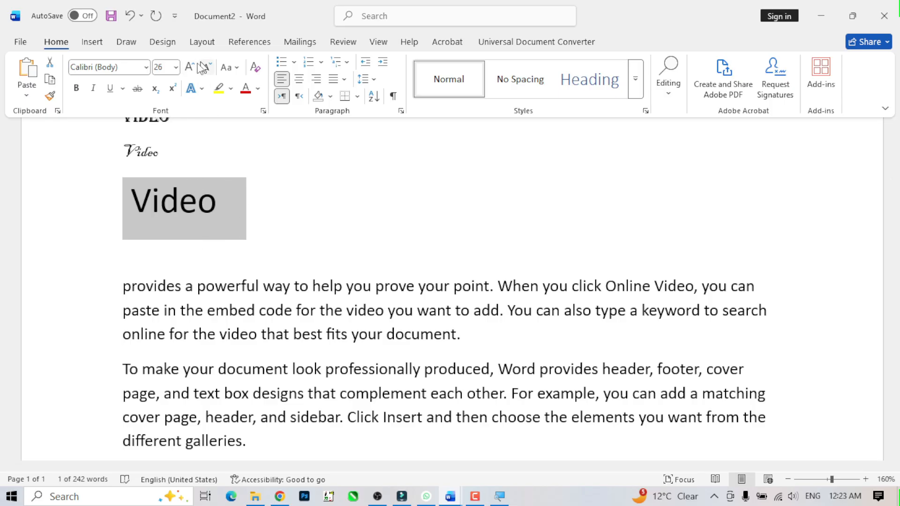
{"action": "left_click", "coordinate": [189, 68]}
{"action": "left_click", "coordinate": [190, 68]}
{"action": "left_click", "coordinate": [190, 68]}
{"action": "left_click", "coordinate": [190, 68]}
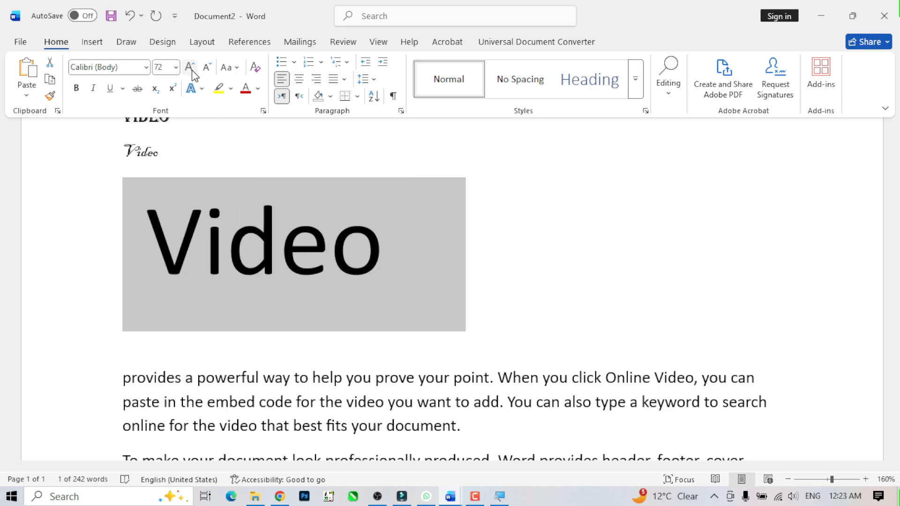
- Decrease the font size of the selected fourth "Video" line step by step to 20 pt
{"action": "left_click", "coordinate": [206, 70]}
{"action": "left_click", "coordinate": [207, 70]}
{"action": "left_click", "coordinate": [206, 70]}
{"action": "left_click", "coordinate": [206, 70]}
{"action": "left_click", "coordinate": [206, 71]}
{"action": "left_click", "coordinate": [207, 70]}
{"action": "left_click", "coordinate": [206, 70]}
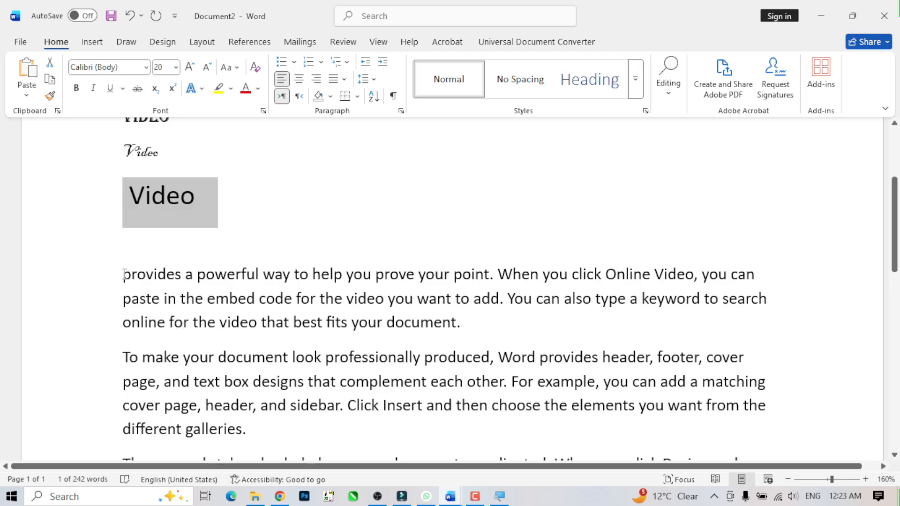
- Select the whole paragraph beginning "provides a powerful way" and change its case to Capitalize Each Word
{"action": "left_click_drag", "start_coordinate": [123, 274], "coordinate": [175, 287]}
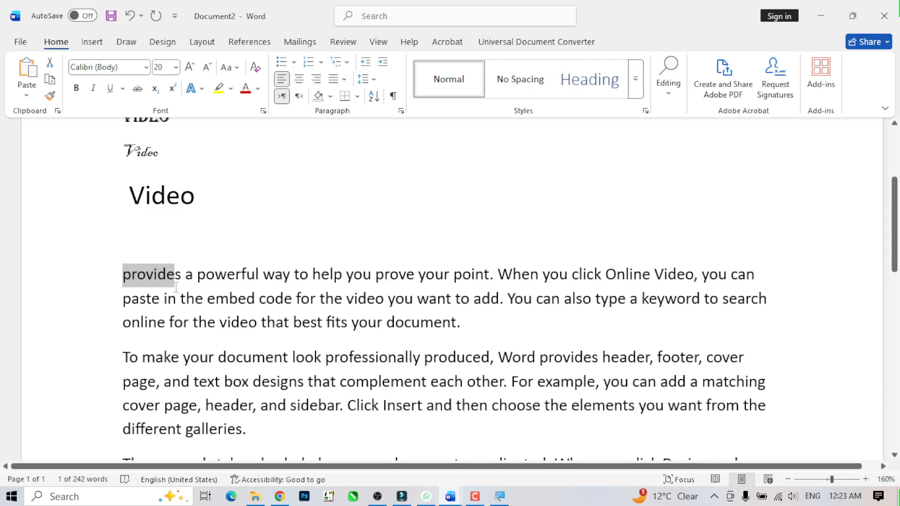
{"action": "left_click_drag", "start_coordinate": [177, 287], "coordinate": [481, 336]}
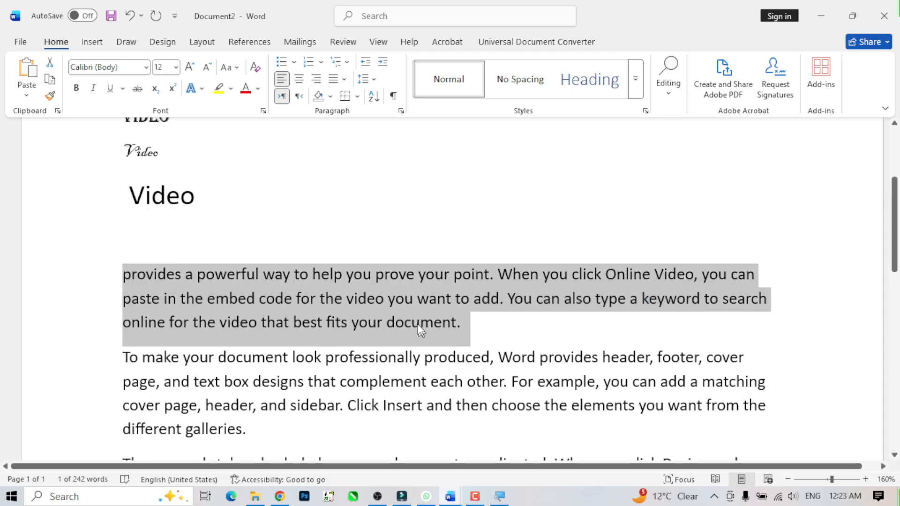
{"action": "left_click", "coordinate": [236, 67]}
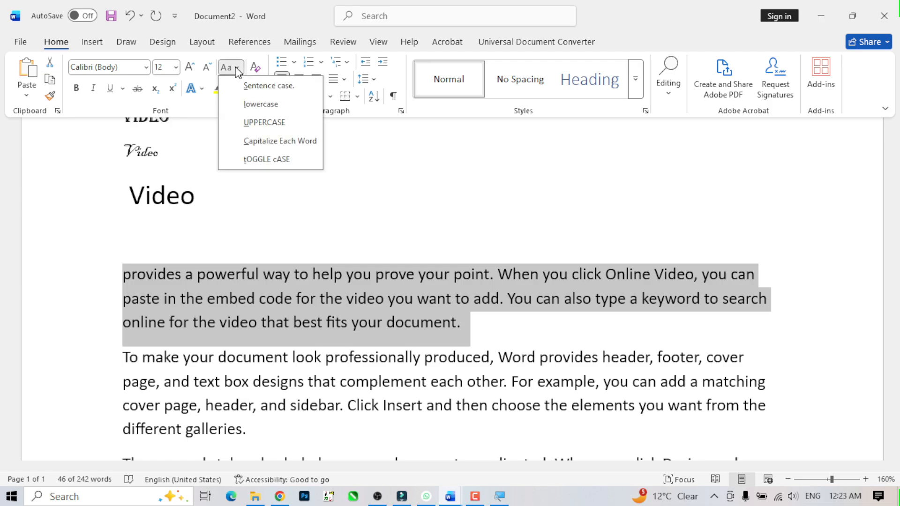
{"action": "left_click", "coordinate": [269, 147]}
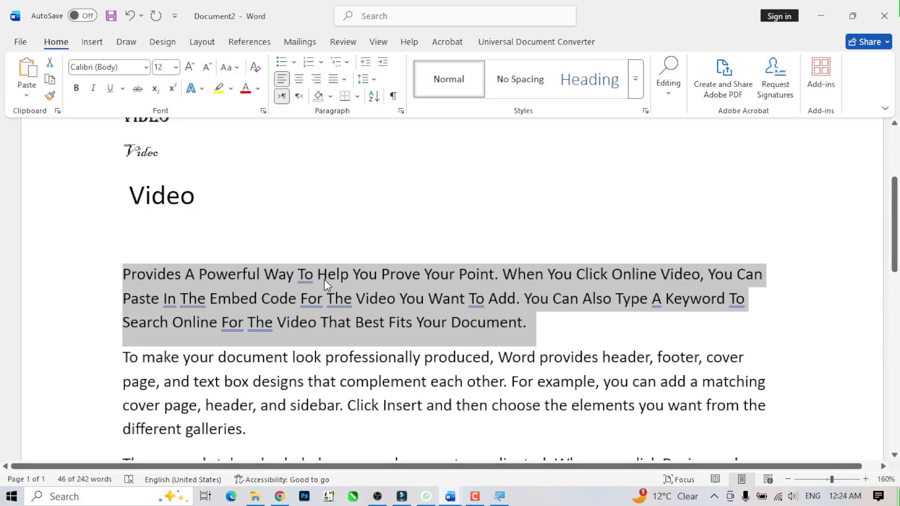
- Undo the Capitalize Each Word change on the selected paragraph
{"action": "left_click", "coordinate": [238, 70]}
{"action": "left_click", "coordinate": [239, 70]}
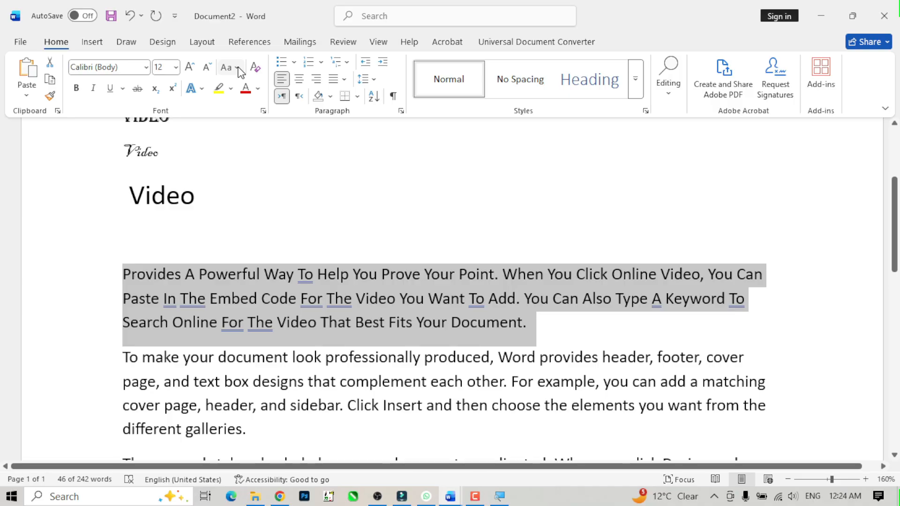
{"action": "key", "text": "ctrl+z"}
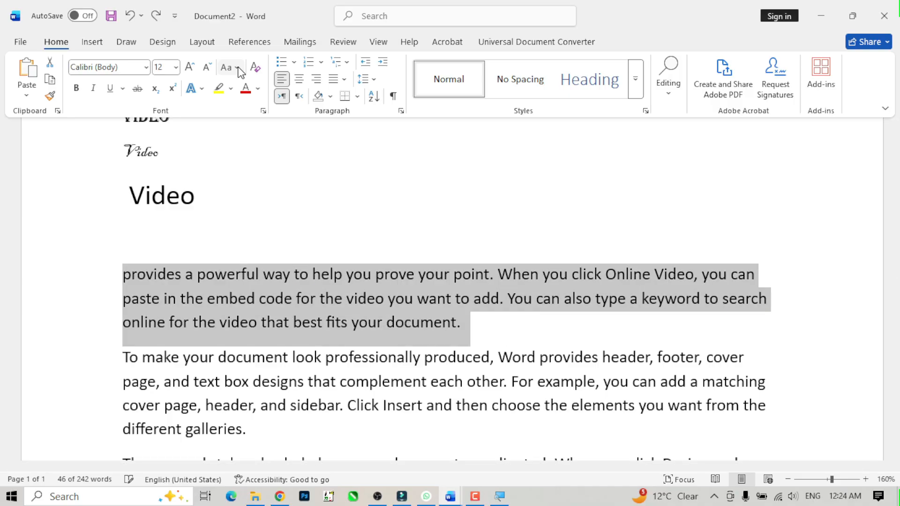
- Change the selected paragraph's case to UPPERCASE and after that to lowercase
{"action": "left_click", "coordinate": [238, 68]}
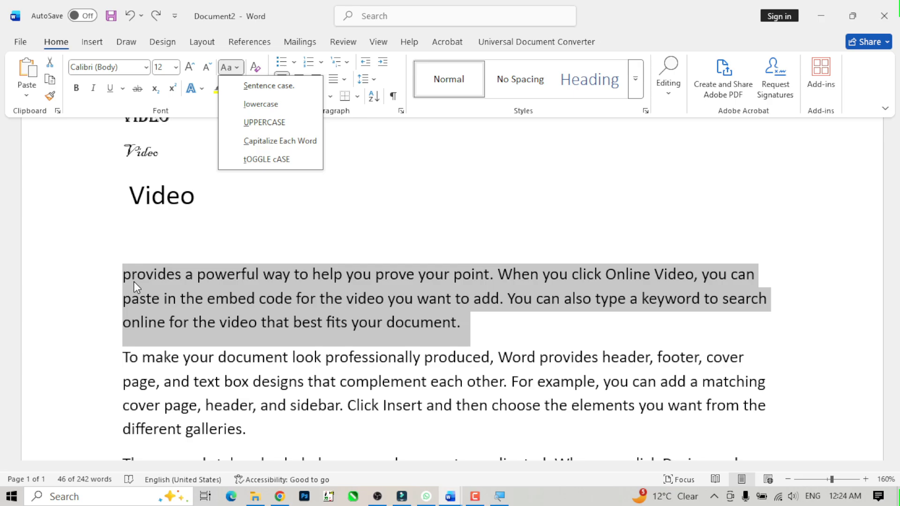
{"action": "left_click", "coordinate": [252, 124]}
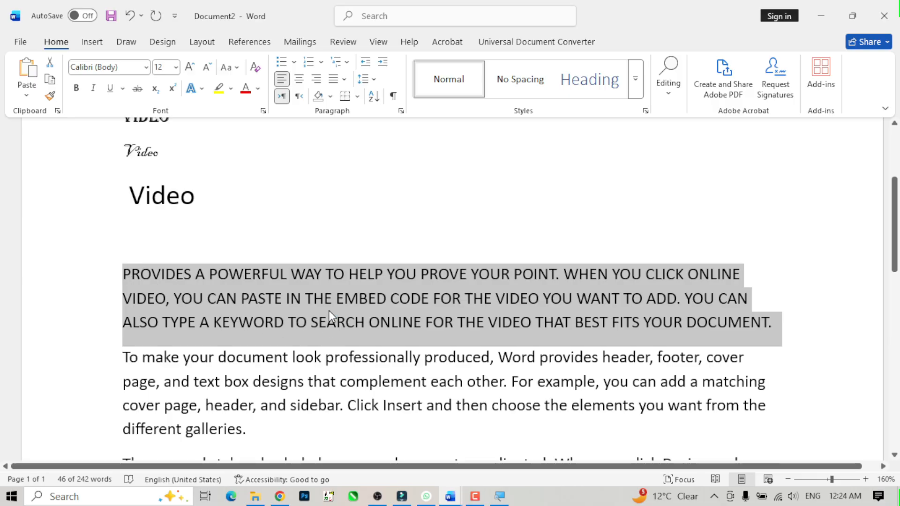
{"action": "left_click", "coordinate": [231, 72]}
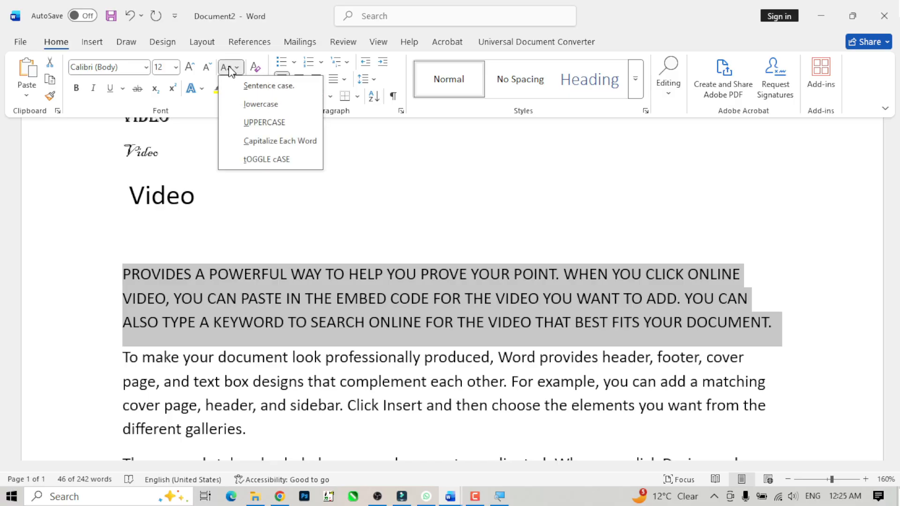
{"action": "left_click", "coordinate": [254, 115]}
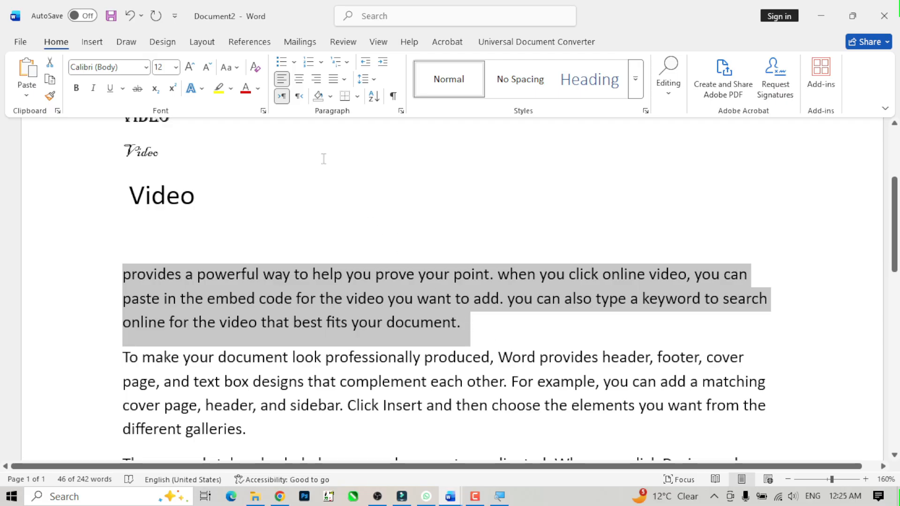
- Undo and redo the uppercase and lowercase changes, ending with the selected paragraph's original capitalization restored
{"action": "key", "text": "shift+F3"}
{"action": "key", "text": "shift+F3"}
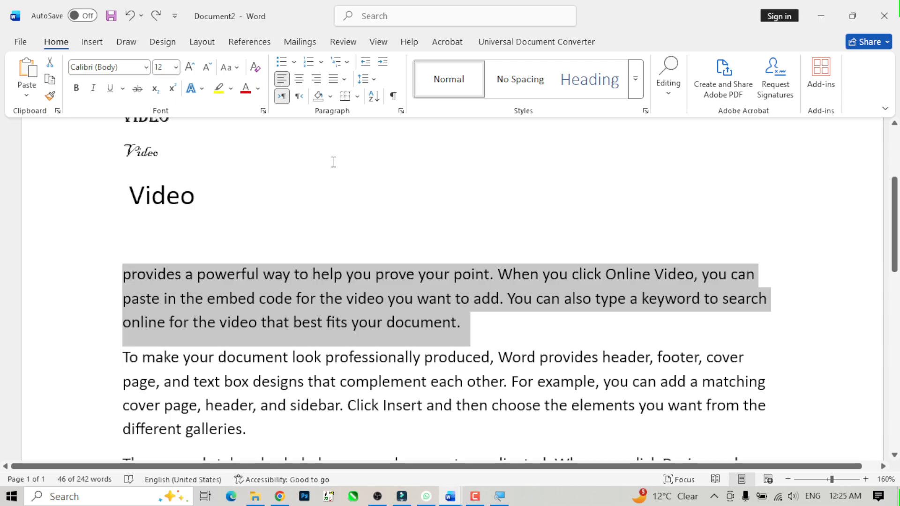
{"action": "key", "text": "shift+F3"}
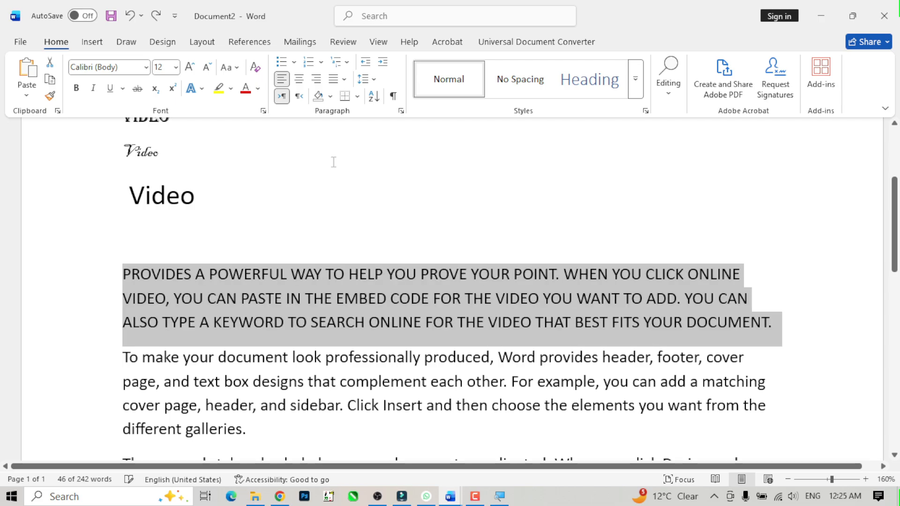
{"action": "key", "text": "shift+F3"}
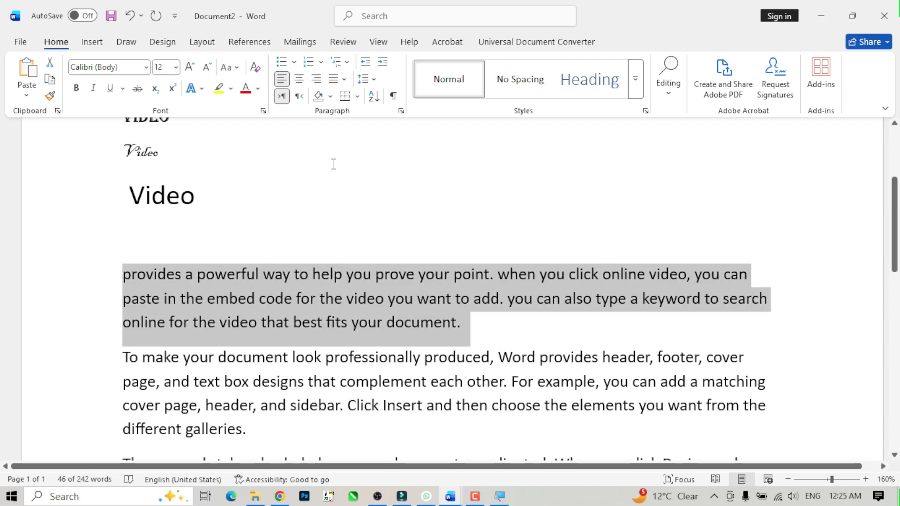
{"action": "key", "text": "ctrl+z"}
{"action": "key", "text": "ctrl+z"}
- Apply tOGGLE cASE to the selected paragraph and undo it
{"action": "left_click", "coordinate": [235, 69]}
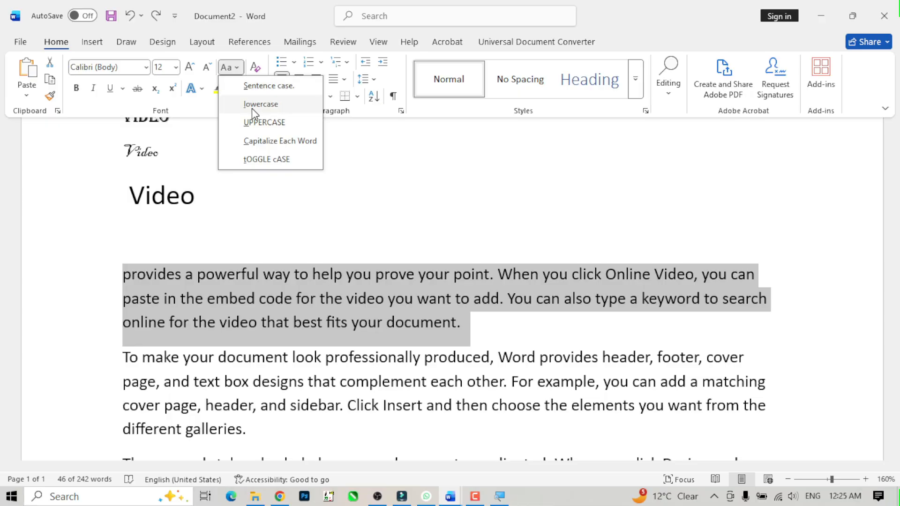
{"action": "left_click", "coordinate": [261, 164]}
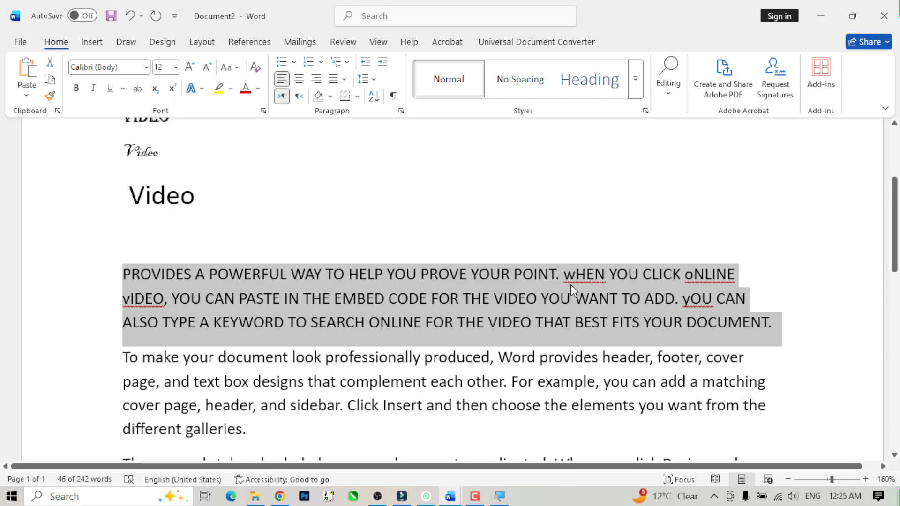
{"action": "key", "text": "ctrl+z"}
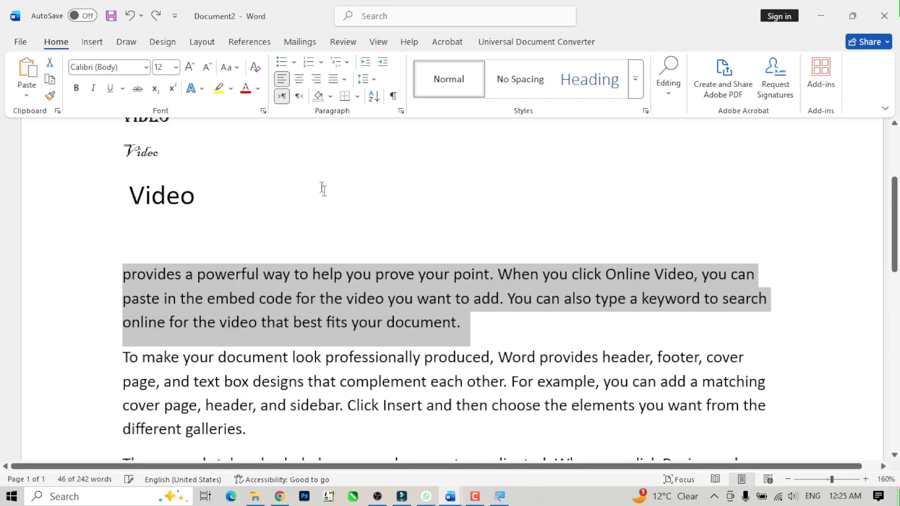
- Convert the selected paragraph to UPPERCASE and from there to Sentence case, and deselect it
{"action": "left_click", "coordinate": [229, 69]}
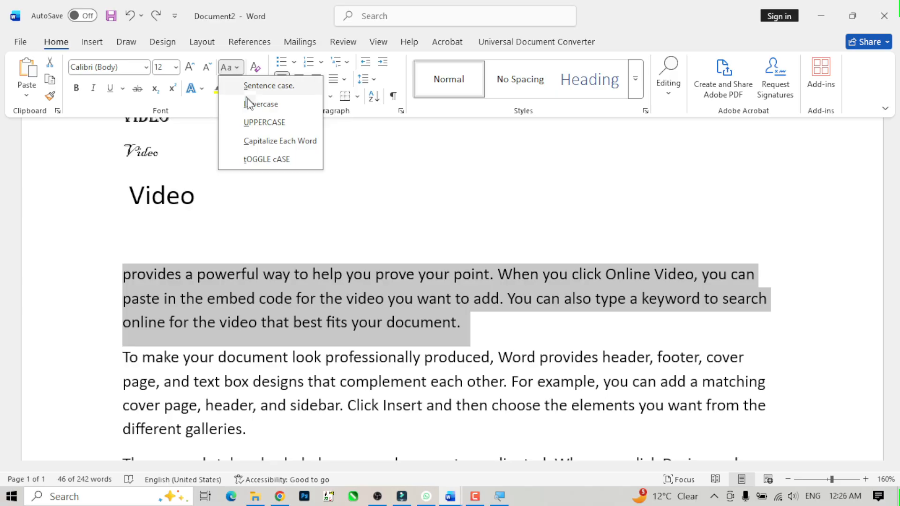
{"action": "left_click", "coordinate": [255, 129]}
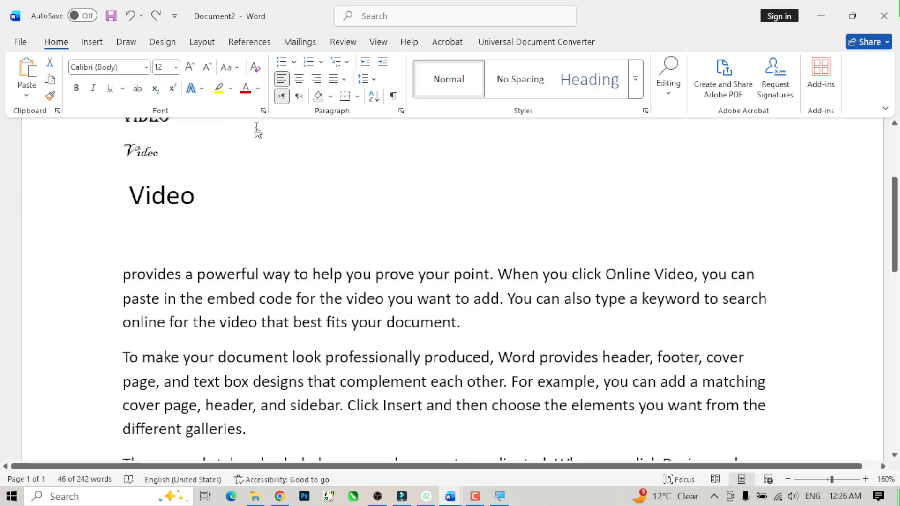
{"action": "left_click", "coordinate": [235, 67]}
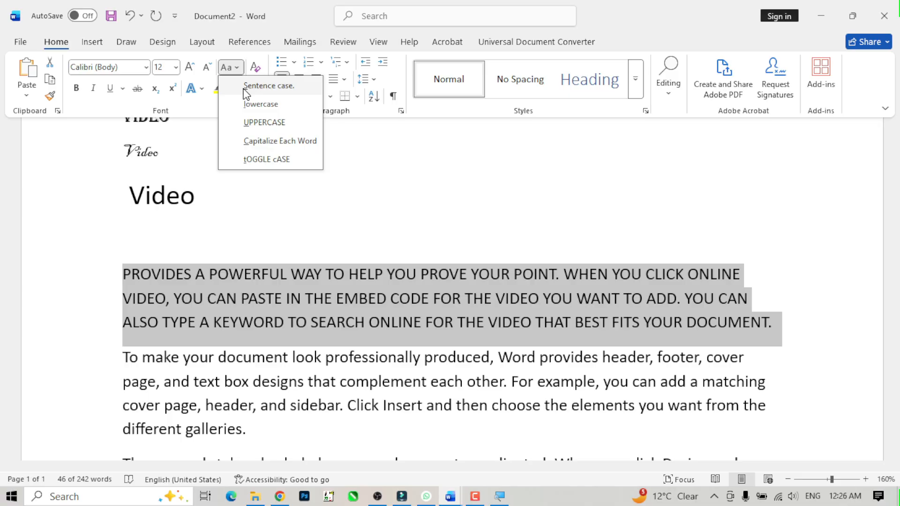
{"action": "left_click", "coordinate": [245, 90]}
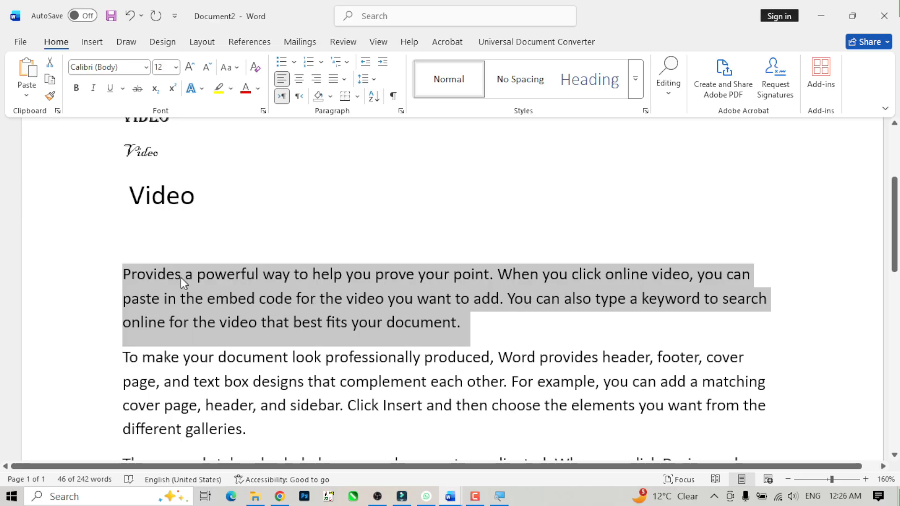
{"action": "left_click", "coordinate": [512, 306]}
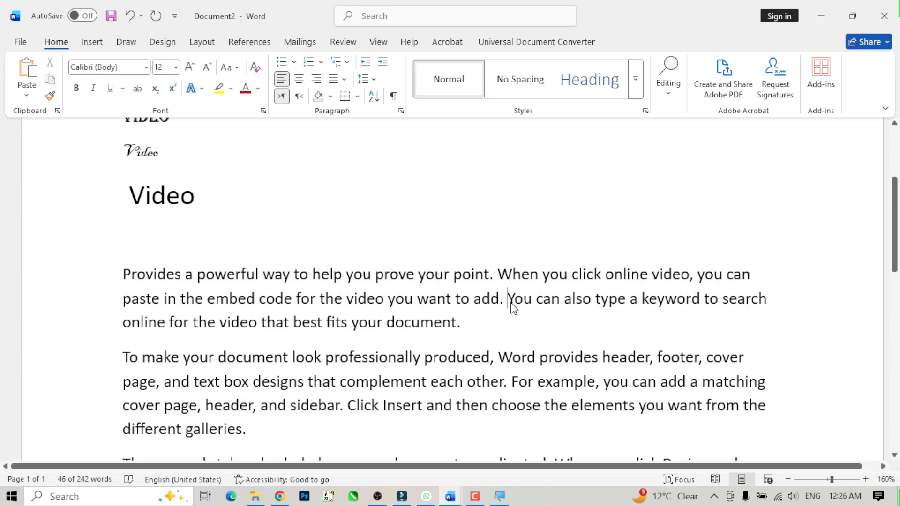
{"action": "left_click", "coordinate": [229, 68]}
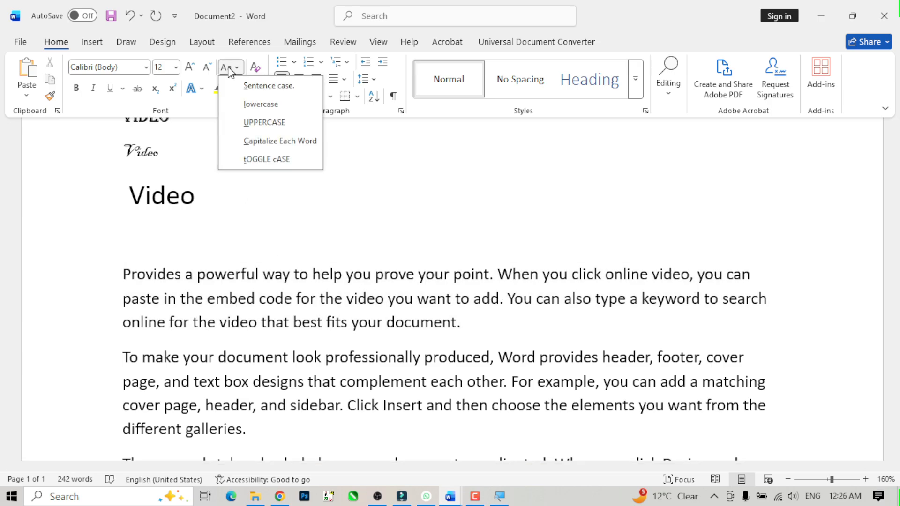
- Clear all formatting from the four "Video" lines, undoing the clearing once and reapplying it
{"action": "scroll", "coordinate": [261, 125], "scroll_direction": "up", "scroll_amount": 3}
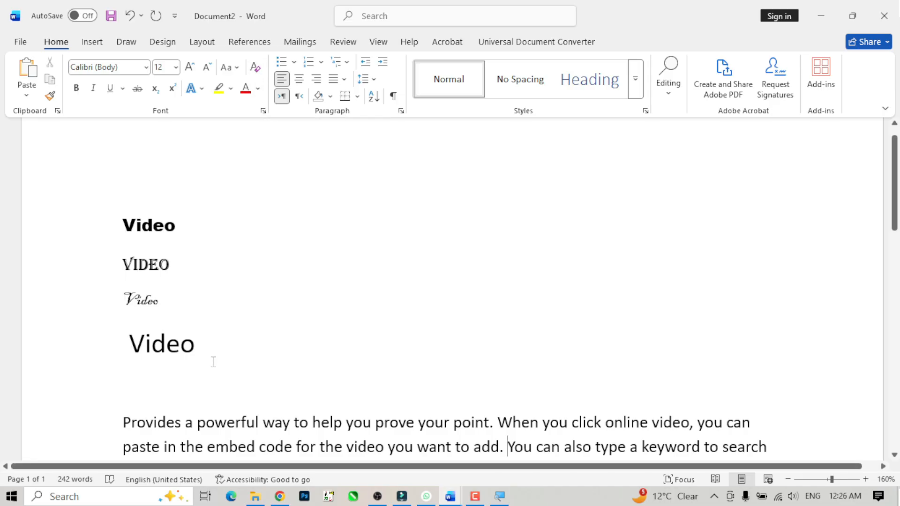
{"action": "left_click_drag", "start_coordinate": [212, 361], "coordinate": [168, 330]}
{"action": "left_click_drag", "start_coordinate": [127, 287], "coordinate": [117, 247]}
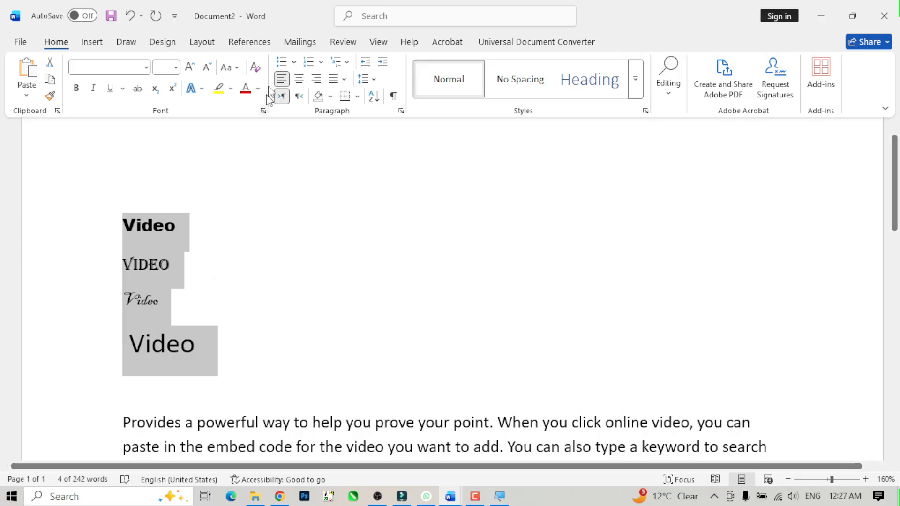
{"action": "left_click", "coordinate": [256, 66]}
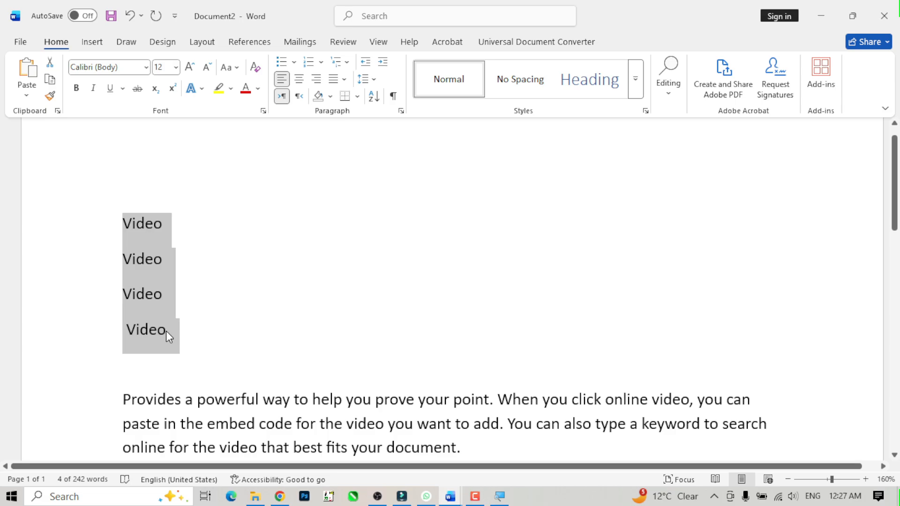
{"action": "key", "text": "ctrl+z"}
{"action": "left_click", "coordinate": [260, 72]}
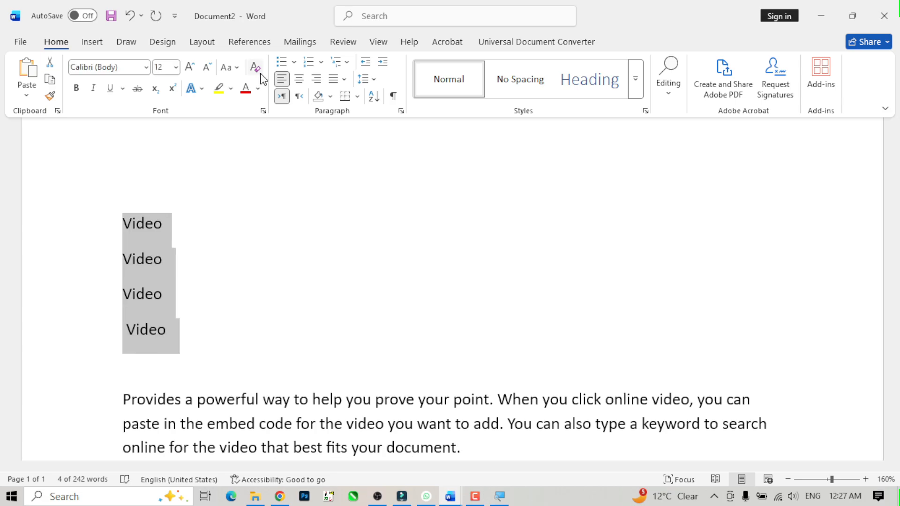
{"action": "left_click", "coordinate": [227, 318]}
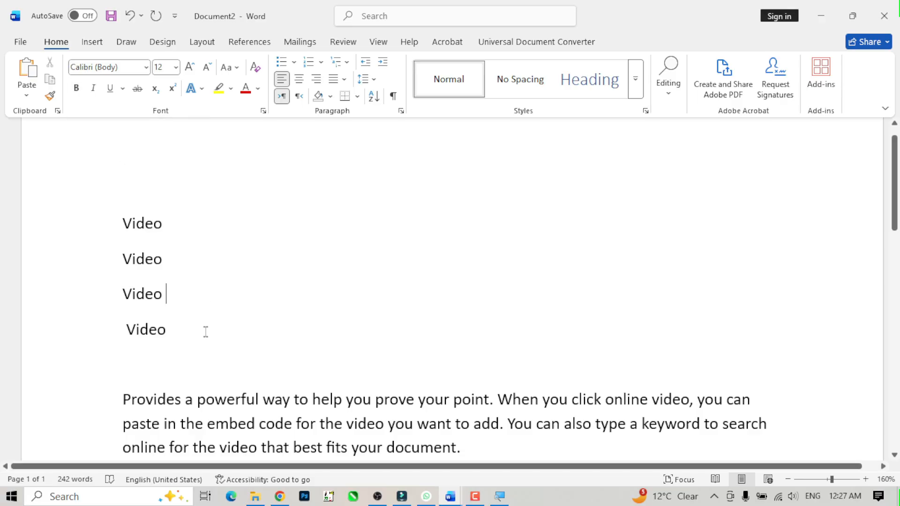
- Make the first "Video" line bold and the second "Video" line italic
{"action": "scroll", "coordinate": [207, 347], "scroll_direction": "down", "scroll_amount": 2}
{"action": "scroll", "coordinate": [192, 319], "scroll_direction": "up", "scroll_amount": 2}
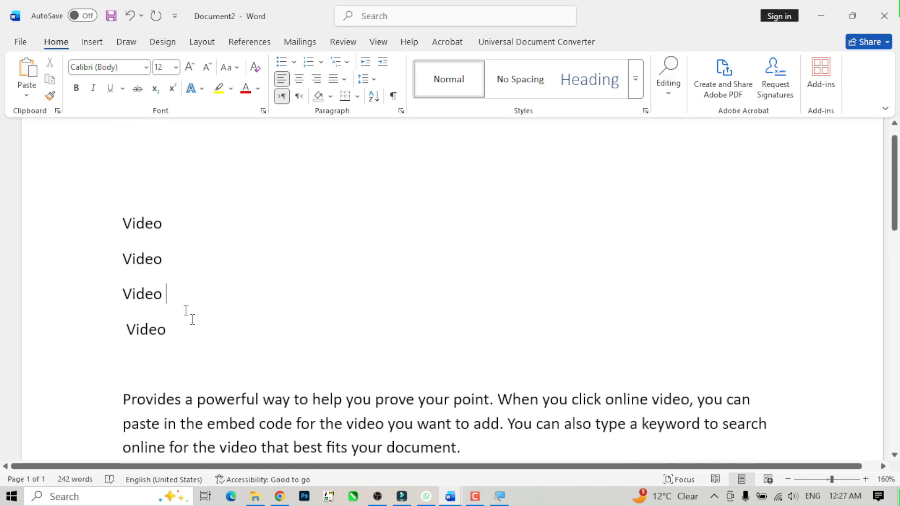
{"action": "double_click", "coordinate": [137, 224]}
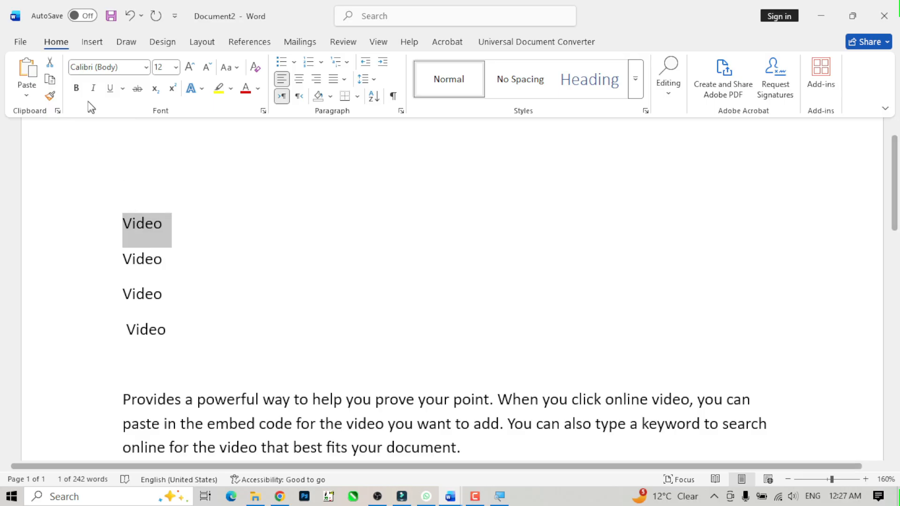
{"action": "left_click", "coordinate": [77, 89]}
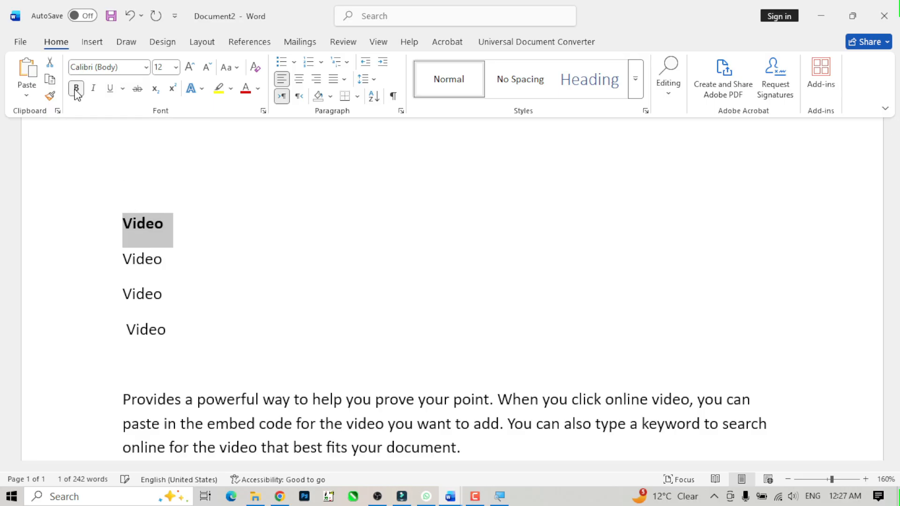
{"action": "double_click", "coordinate": [145, 262]}
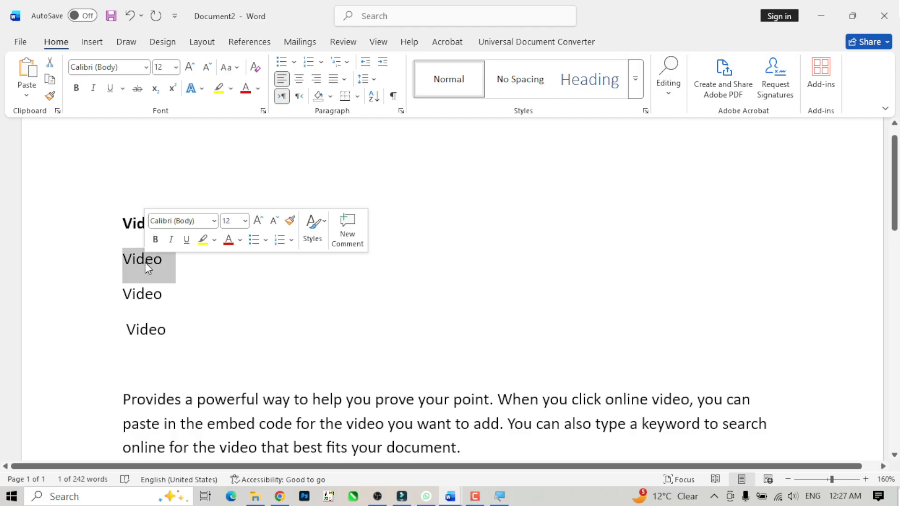
{"action": "left_click", "coordinate": [94, 88]}
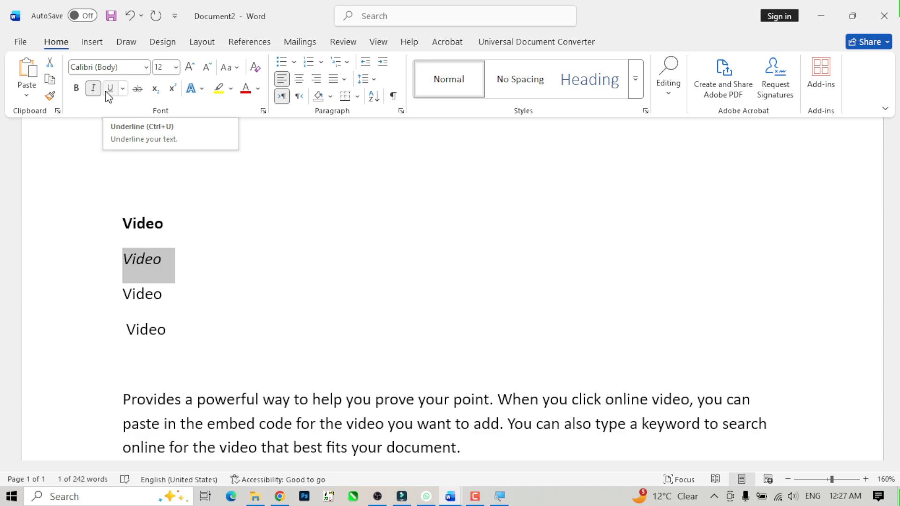
- Underline the third "Video" line and change its style to a double underline
{"action": "double_click", "coordinate": [134, 294]}
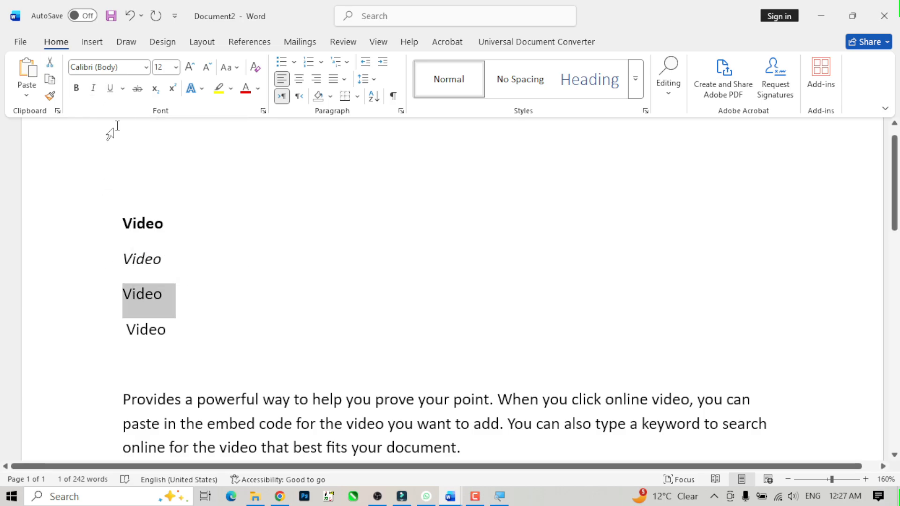
{"action": "left_click", "coordinate": [110, 88]}
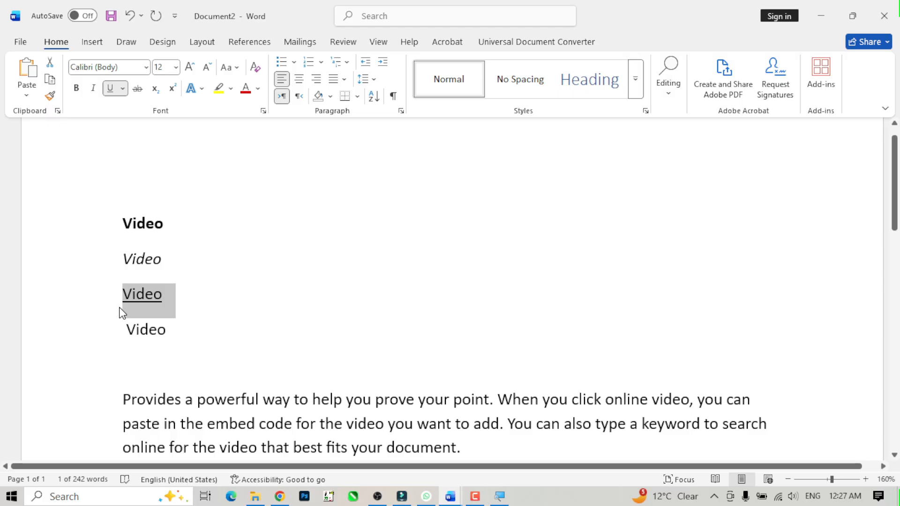
{"action": "left_click", "coordinate": [123, 92]}
{"action": "left_click", "coordinate": [123, 92]}
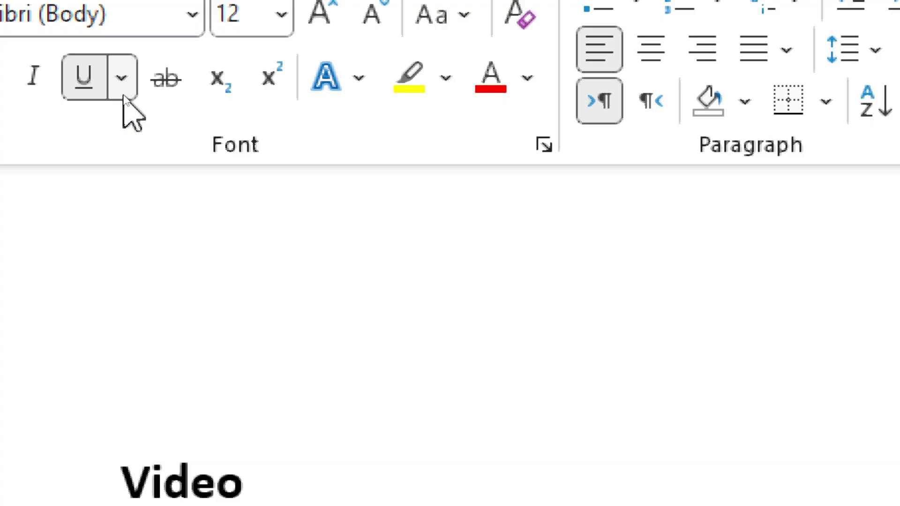
{"action": "left_click", "coordinate": [123, 92]}
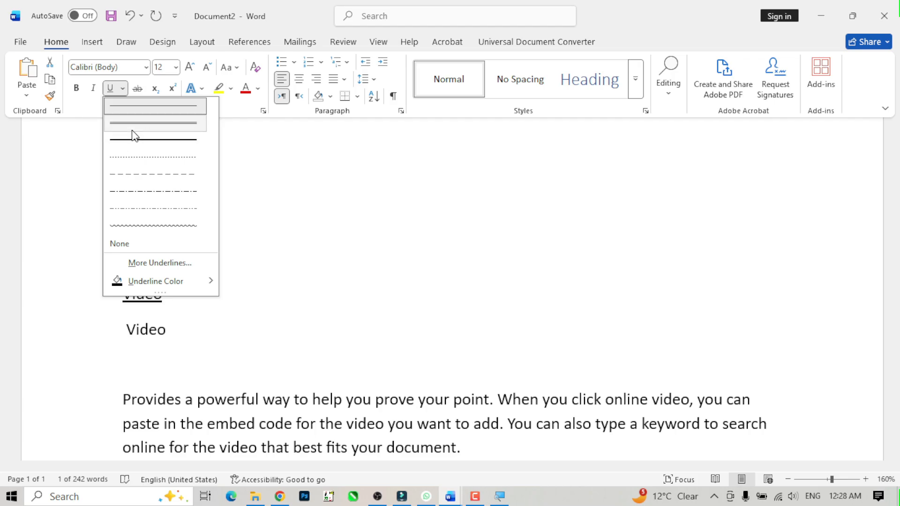
{"action": "left_click", "coordinate": [133, 127]}
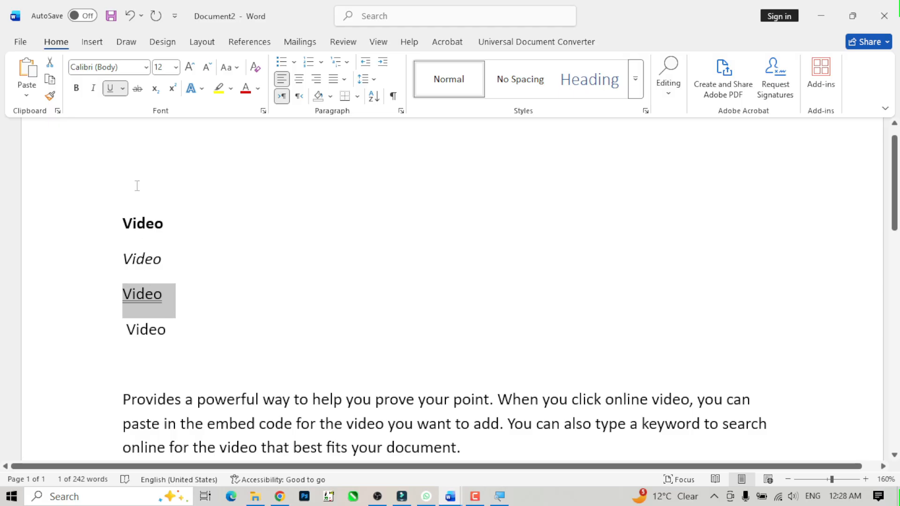
- Set the underline color of the third "Video" line to red and deselect it
{"action": "left_click", "coordinate": [123, 91]}
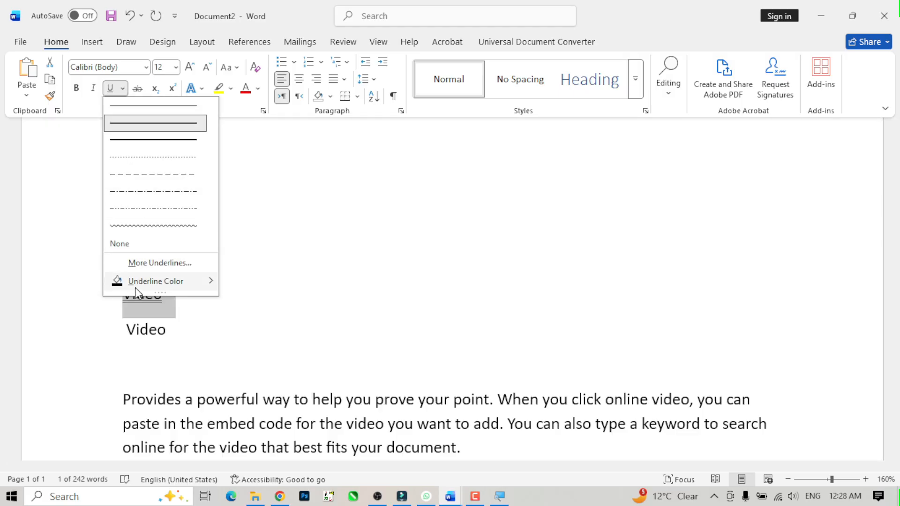
{"action": "mouse_move", "coordinate": [135, 288]}
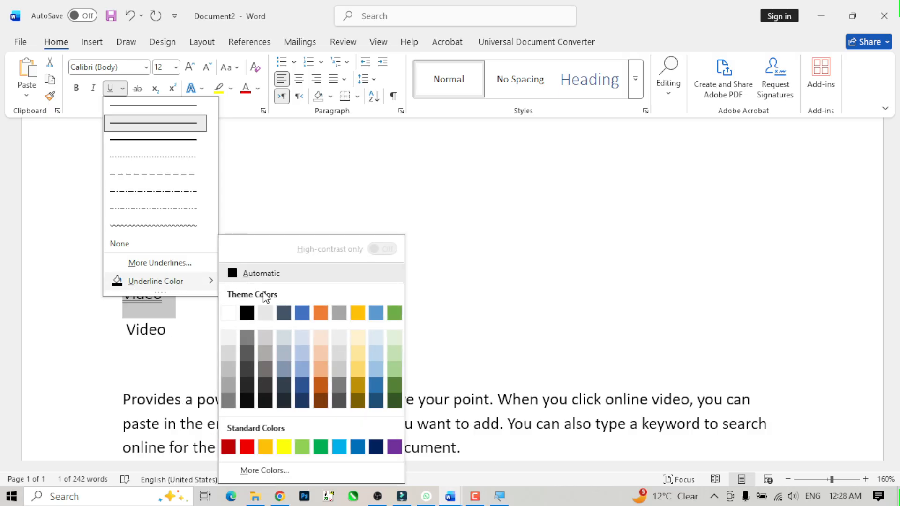
{"action": "left_click", "coordinate": [246, 446]}
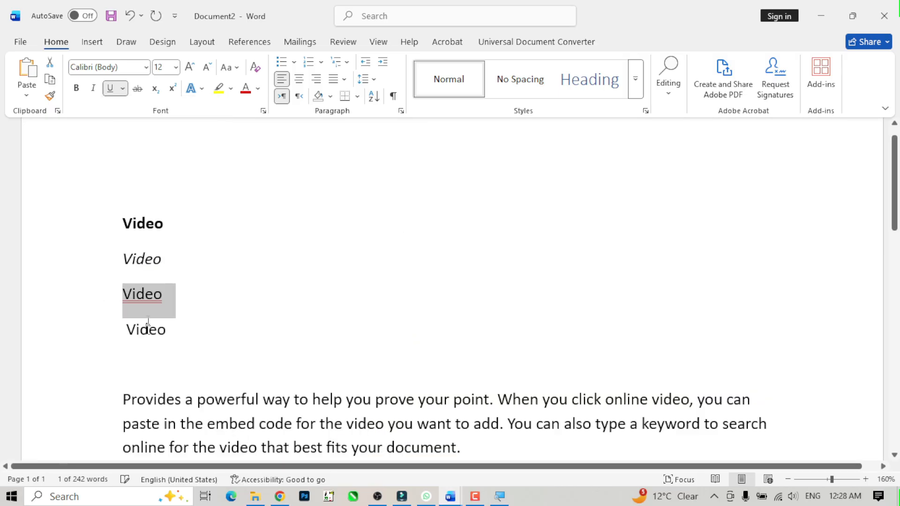
{"action": "left_click", "coordinate": [145, 293]}
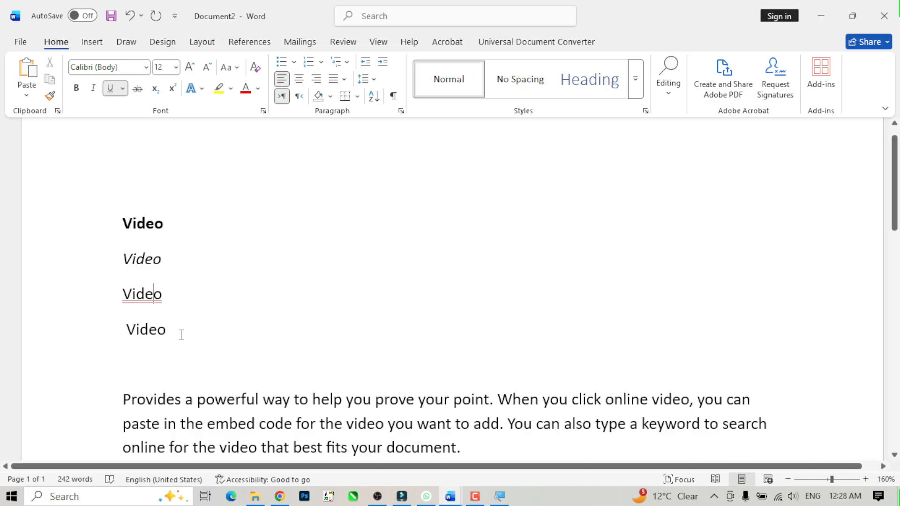
- Strike through the fourth "Video" line and place the cursor on the empty line below it
{"action": "left_click_drag", "start_coordinate": [181, 333], "coordinate": [131, 330]}
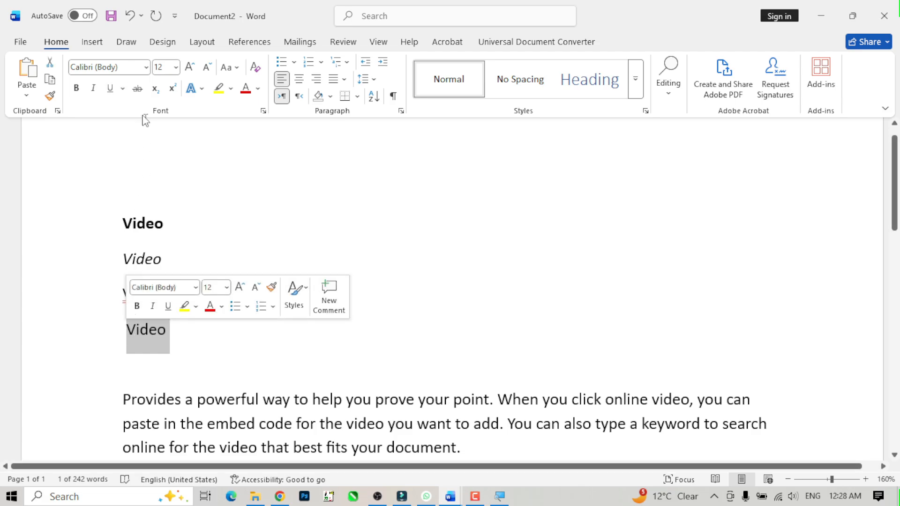
{"action": "left_click", "coordinate": [137, 89]}
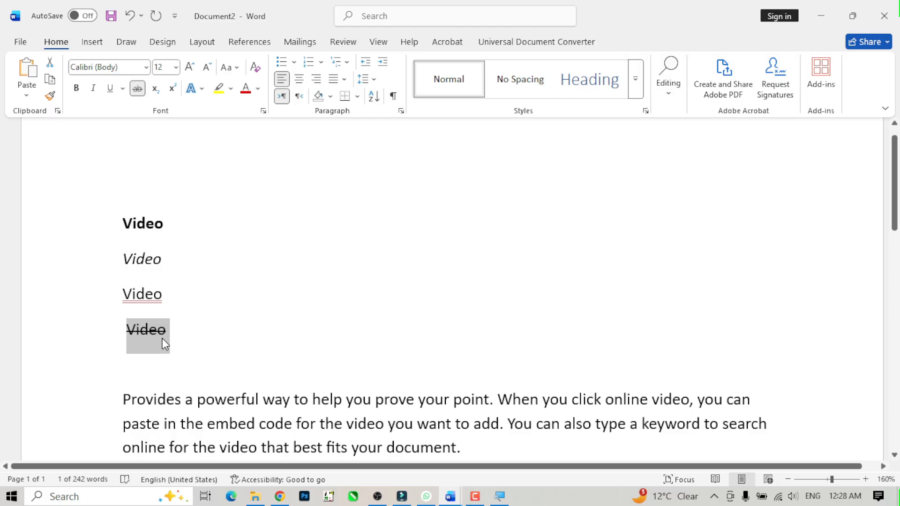
{"action": "left_click", "coordinate": [187, 355]}
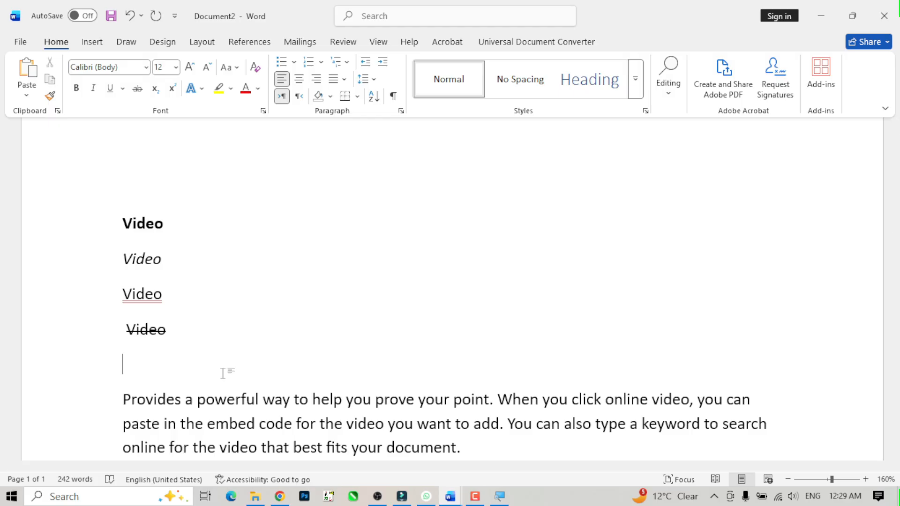
- Enter "5th" below the "Video" lines and format its "th" as subscript, switching it to superscript
{"action": "type", "text": "5th"}
{"action": "left_click_drag", "start_coordinate": [149, 366], "coordinate": [133, 365]}
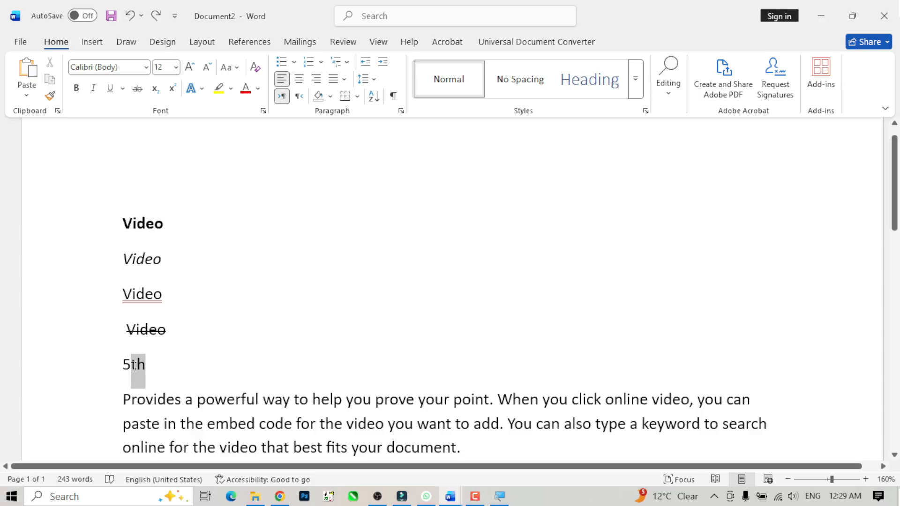
{"action": "left_click", "coordinate": [154, 89]}
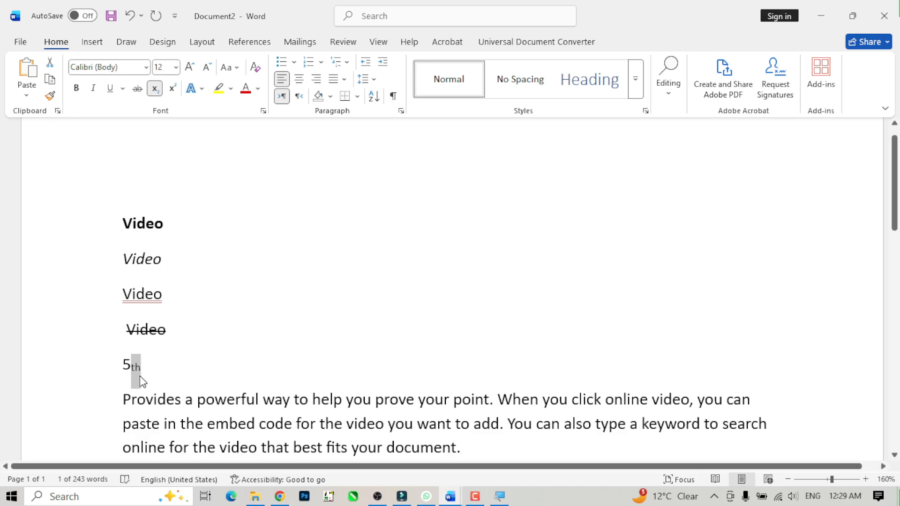
{"action": "left_click", "coordinate": [174, 88]}
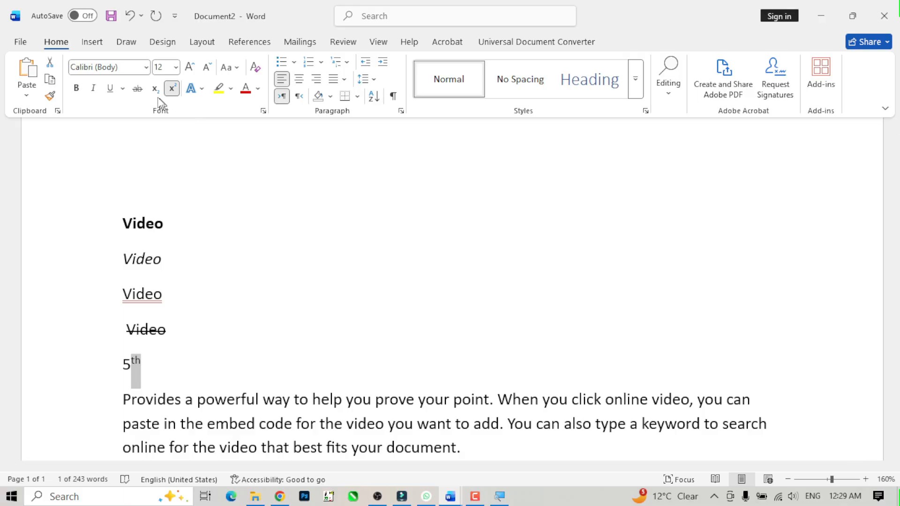
{"action": "left_click", "coordinate": [282, 397]}
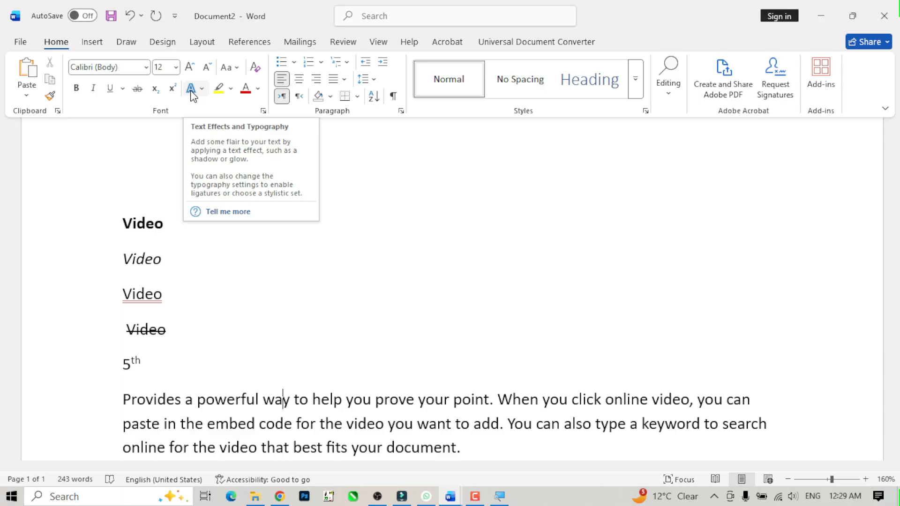
- Clear all formatting from the four "Video" lines and "5th", and enlarge the "Video" lines to 28 pt
{"action": "left_click", "coordinate": [179, 321]}
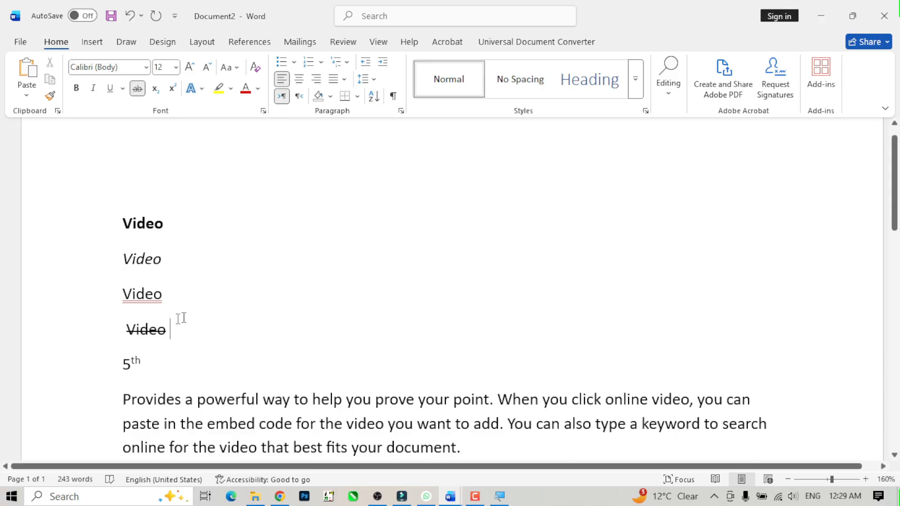
{"action": "left_click_drag", "start_coordinate": [151, 361], "coordinate": [110, 235]}
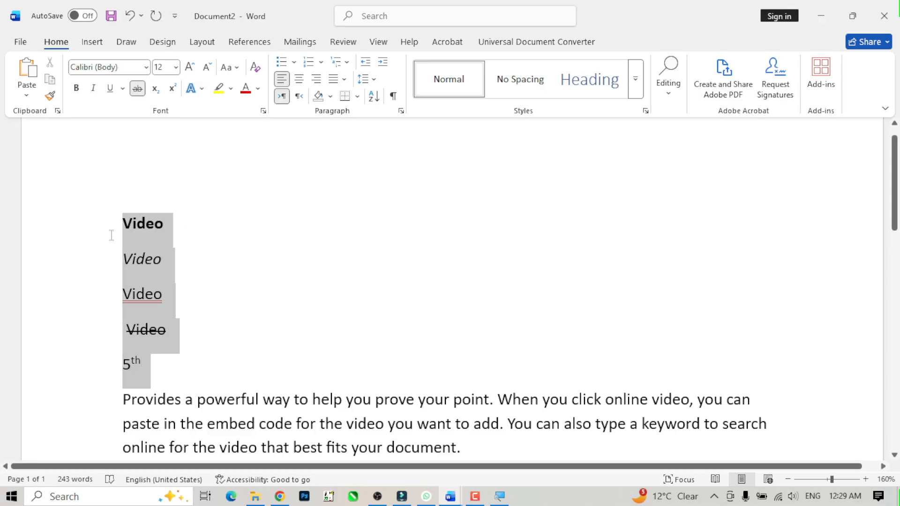
{"action": "left_click", "coordinate": [256, 68]}
{"action": "left_click", "coordinate": [163, 367]}
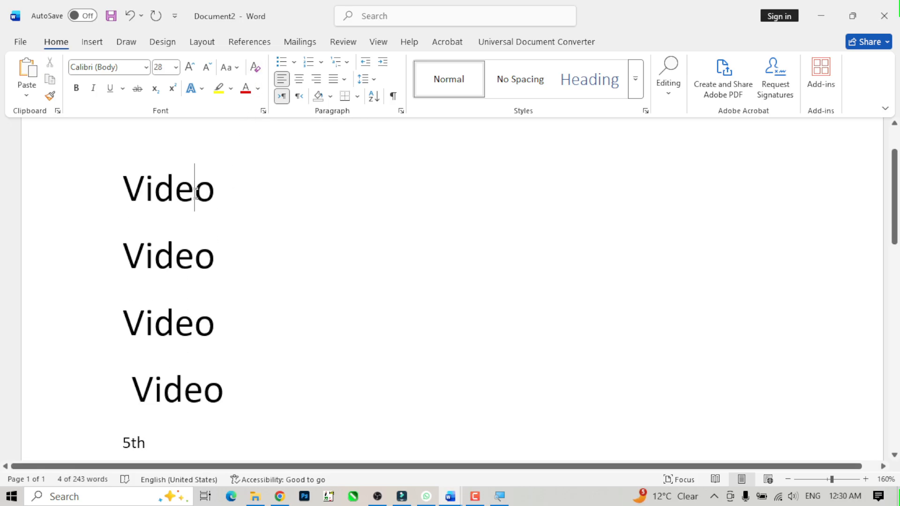
- Apply the light blue text effect with reflection to the first "Video" line
{"action": "triple_click", "coordinate": [194, 187]}
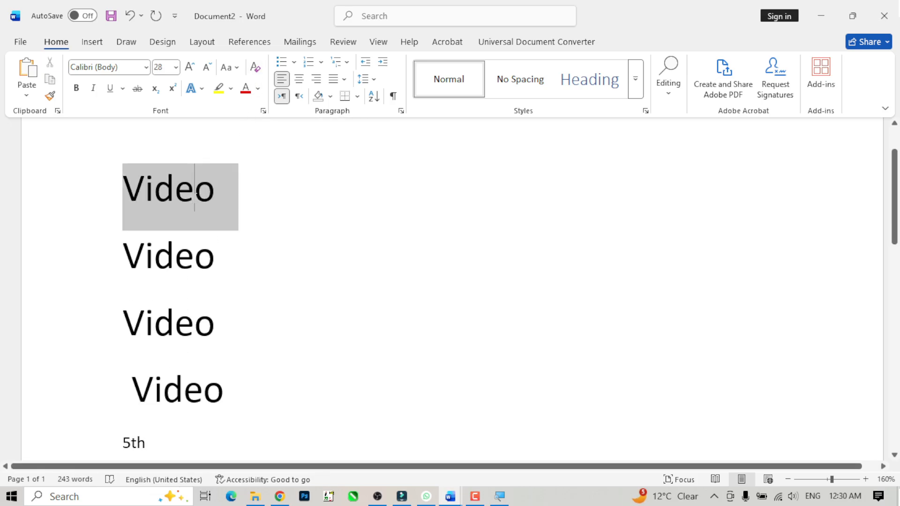
{"action": "left_click", "coordinate": [202, 91]}
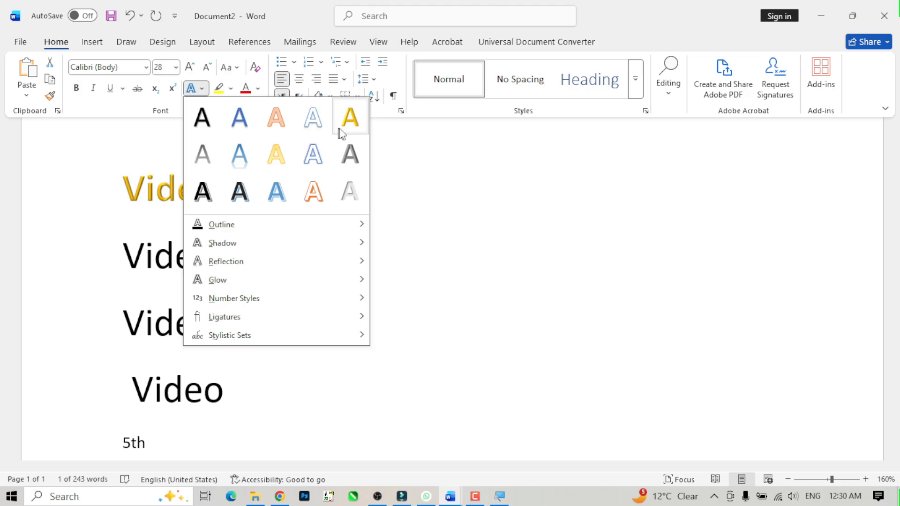
{"action": "left_click", "coordinate": [237, 157]}
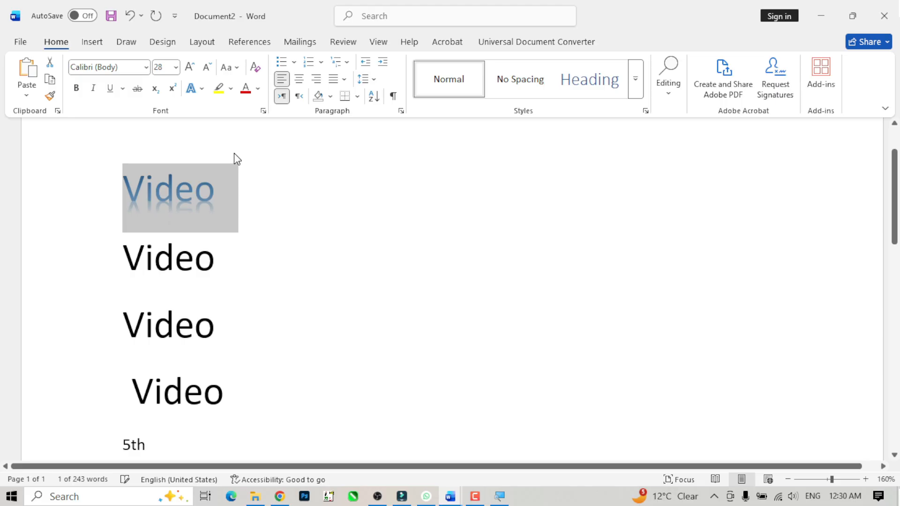
- Apply the white text effect with orange outline and shadow to the second "Video" line, closing the reopened effects gallery without another choice
{"action": "left_click", "coordinate": [194, 260]}
{"action": "triple_click", "coordinate": [193, 259]}
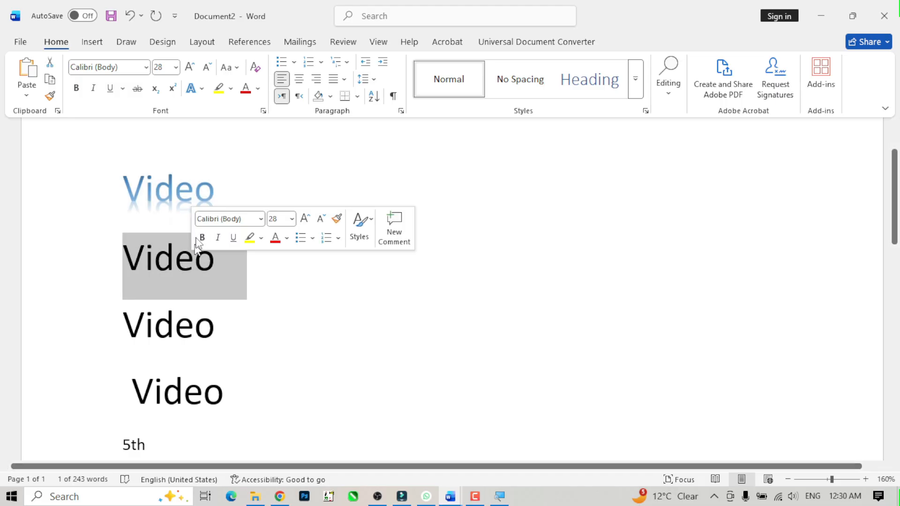
{"action": "left_click", "coordinate": [196, 88]}
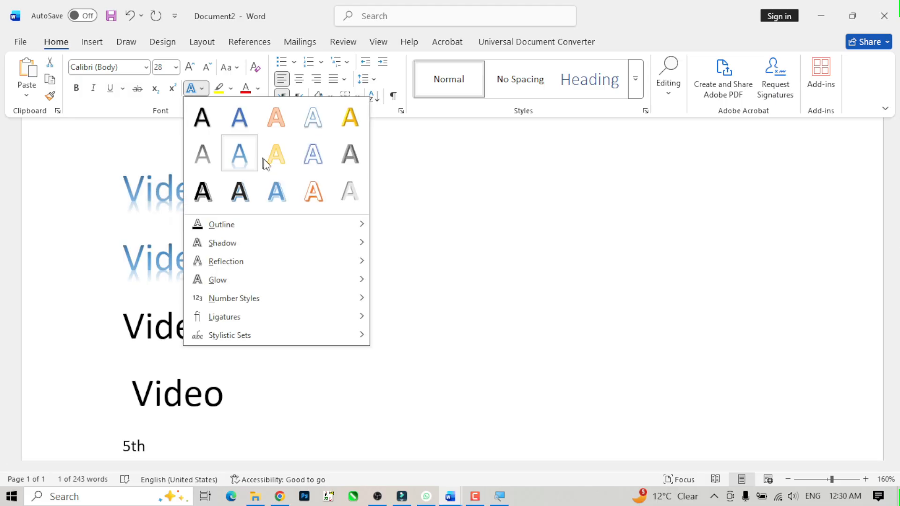
{"action": "left_click", "coordinate": [315, 198]}
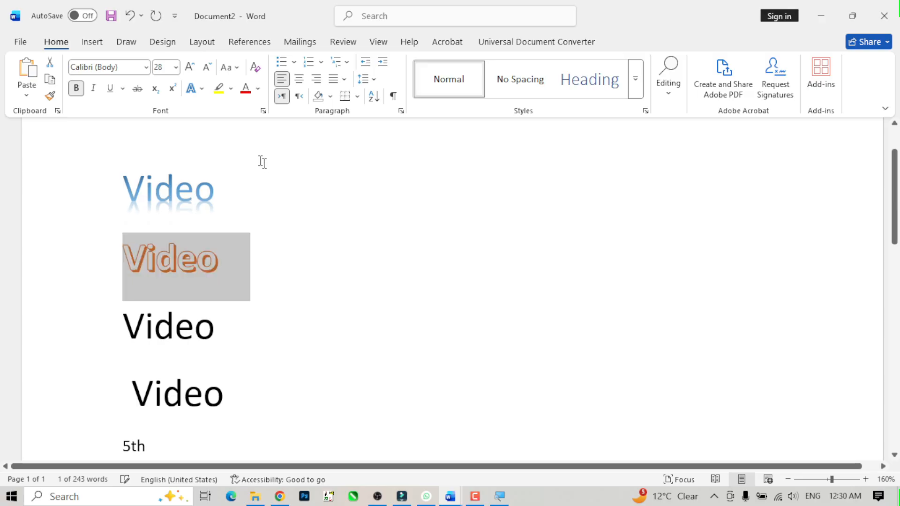
{"action": "left_click", "coordinate": [201, 89]}
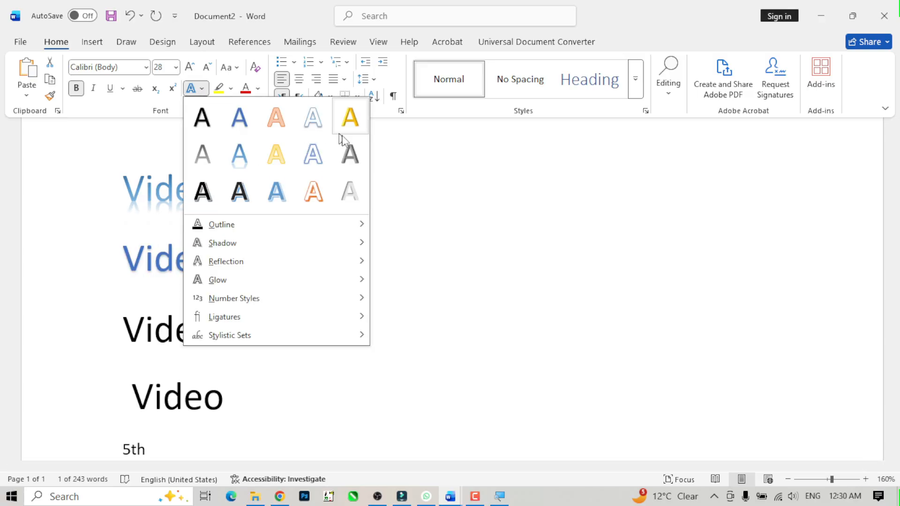
{"action": "left_click", "coordinate": [257, 398]}
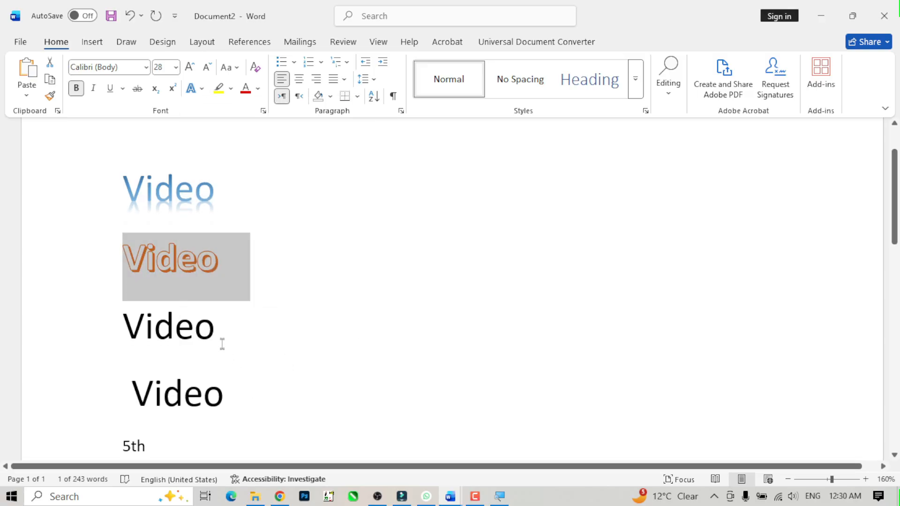
- Give the third "Video" line a red text outline and deselect it
{"action": "left_click_drag", "start_coordinate": [220, 341], "coordinate": [171, 336]}
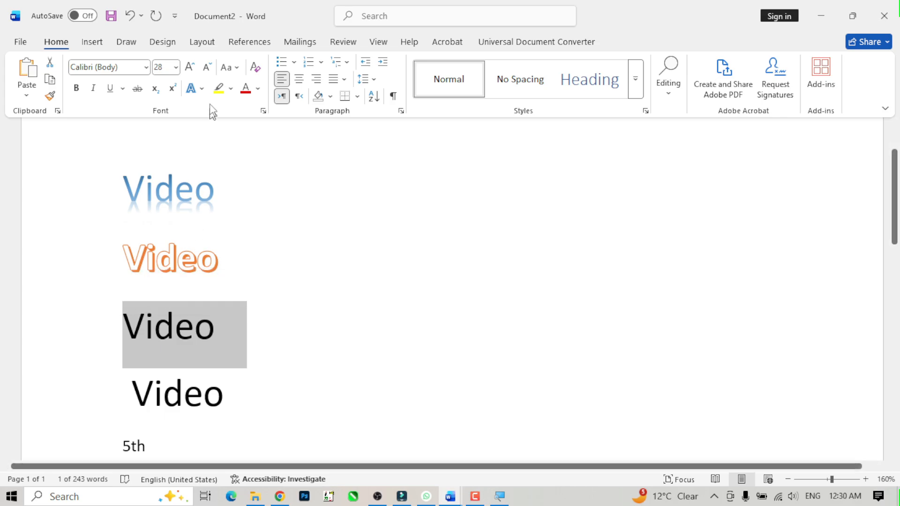
{"action": "left_click", "coordinate": [202, 89]}
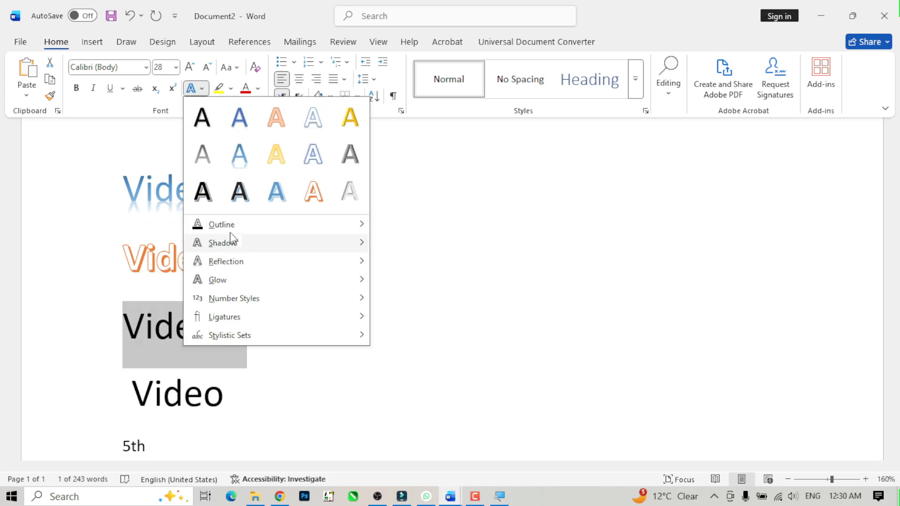
{"action": "mouse_move", "coordinate": [226, 230]}
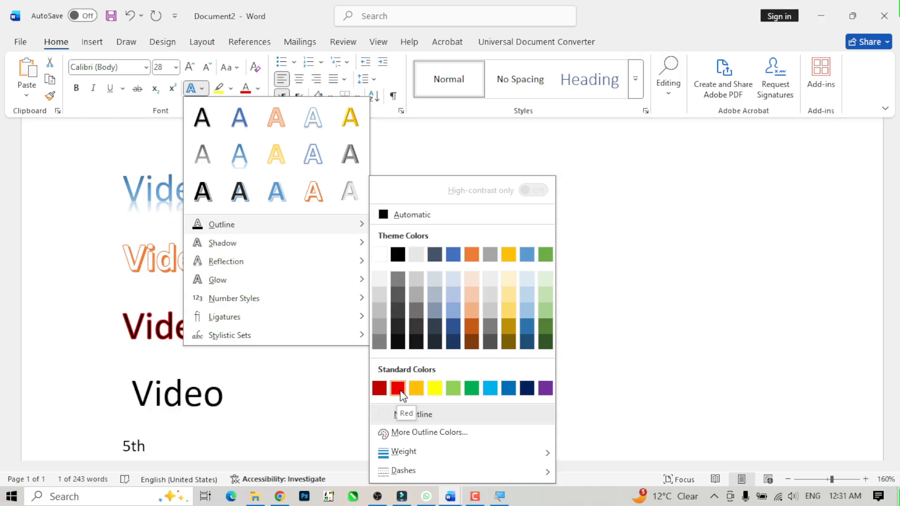
{"action": "left_click", "coordinate": [401, 393]}
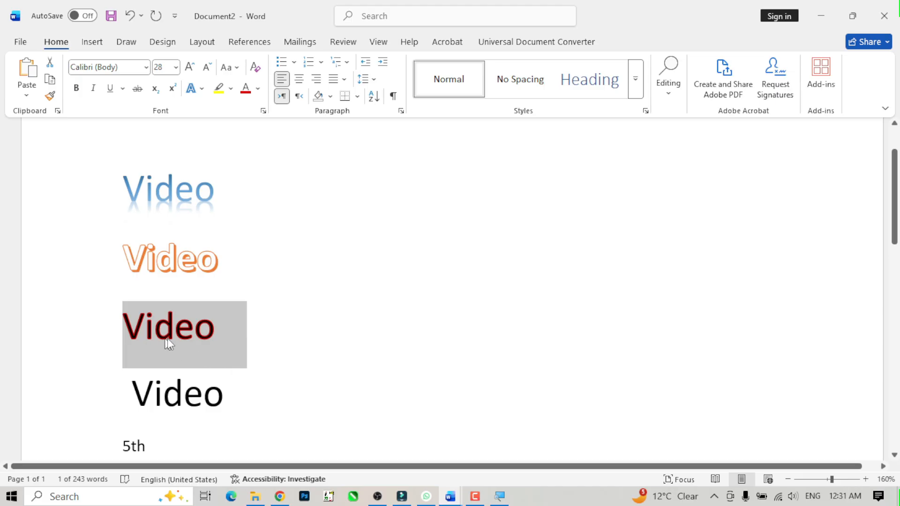
{"action": "scroll", "coordinate": [171, 344], "scroll_direction": "up", "scroll_amount": 3}
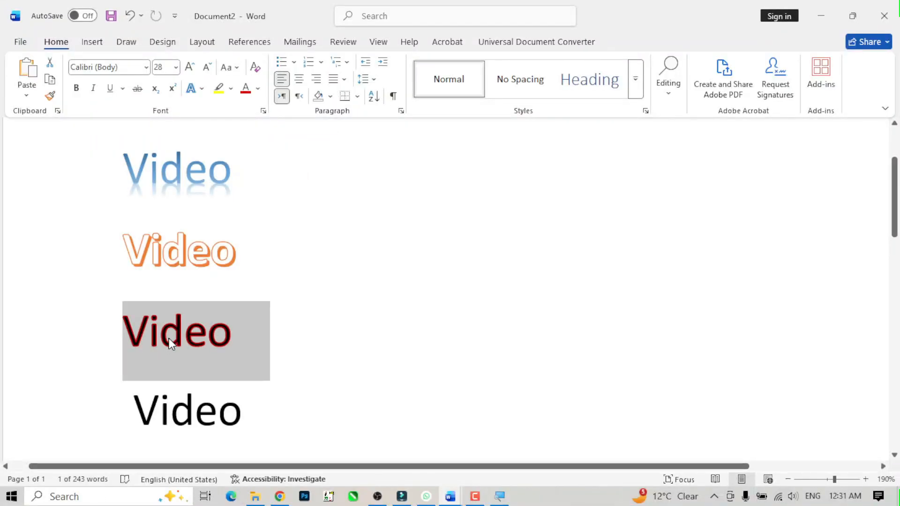
{"action": "left_click", "coordinate": [169, 344]}
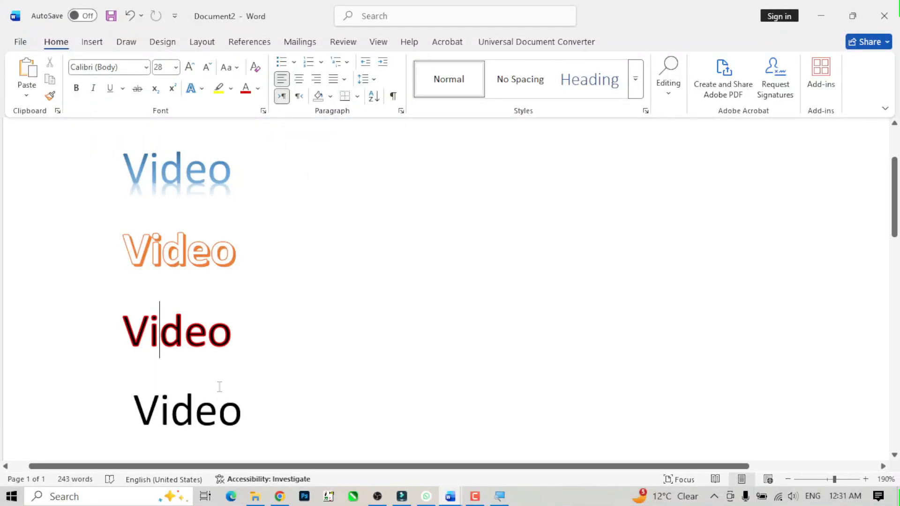
{"action": "triple_click", "coordinate": [218, 411]}
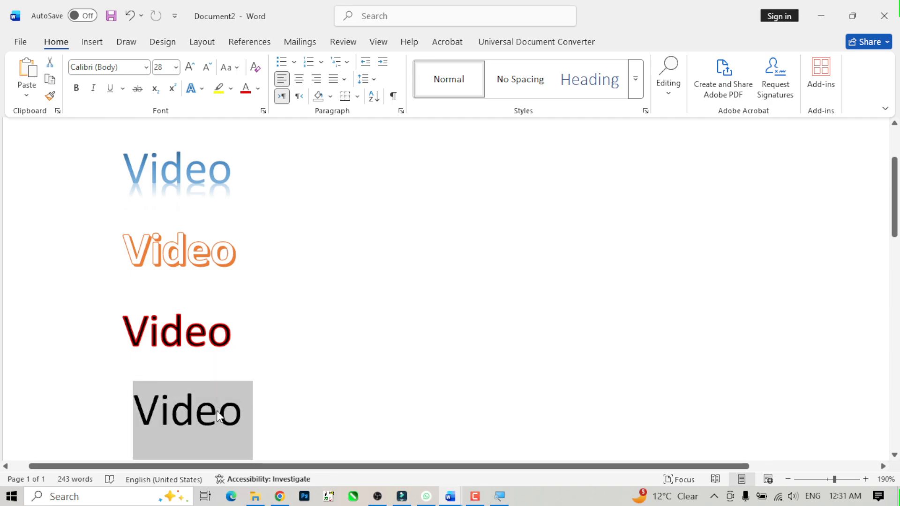
{"action": "left_click", "coordinate": [195, 88]}
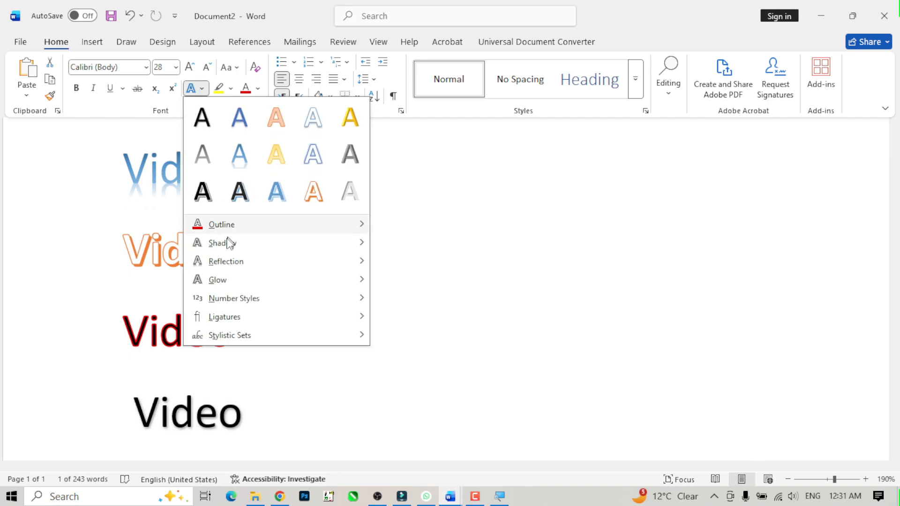
{"action": "mouse_move", "coordinate": [215, 252]}
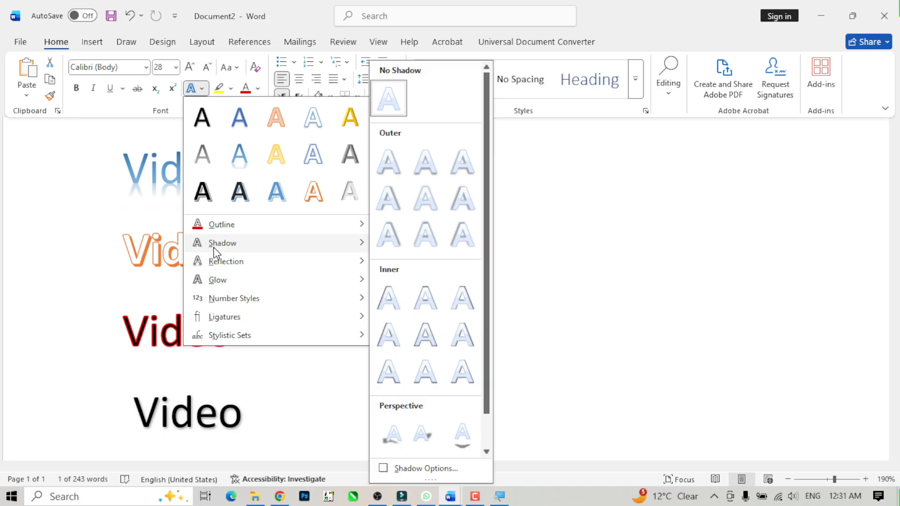
{"action": "left_click", "coordinate": [207, 420]}
{"action": "scroll", "coordinate": [232, 363], "scroll_direction": "down", "scroll_amount": 3}
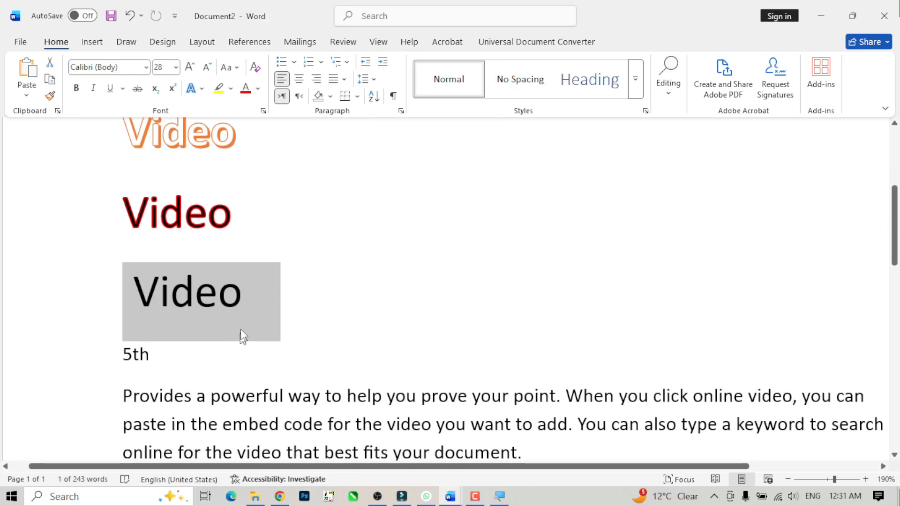
{"action": "left_click", "coordinate": [203, 90]}
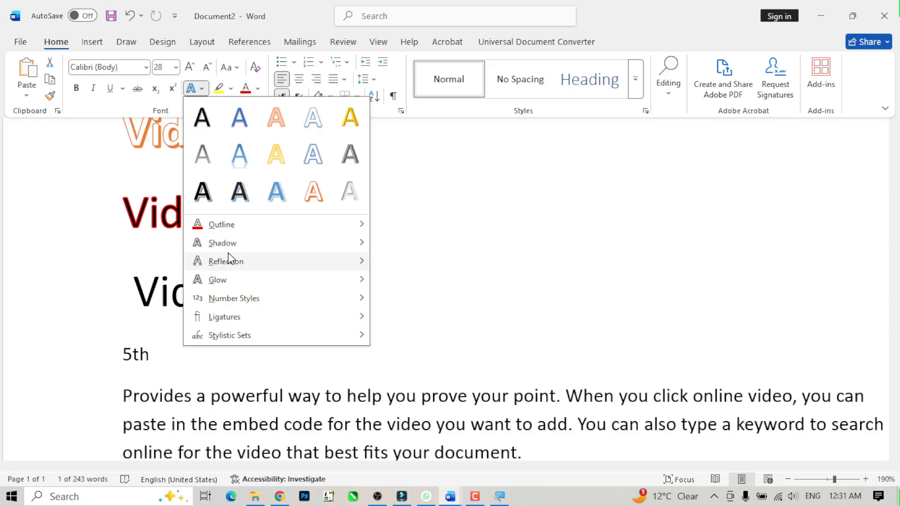
{"action": "mouse_move", "coordinate": [229, 249]}
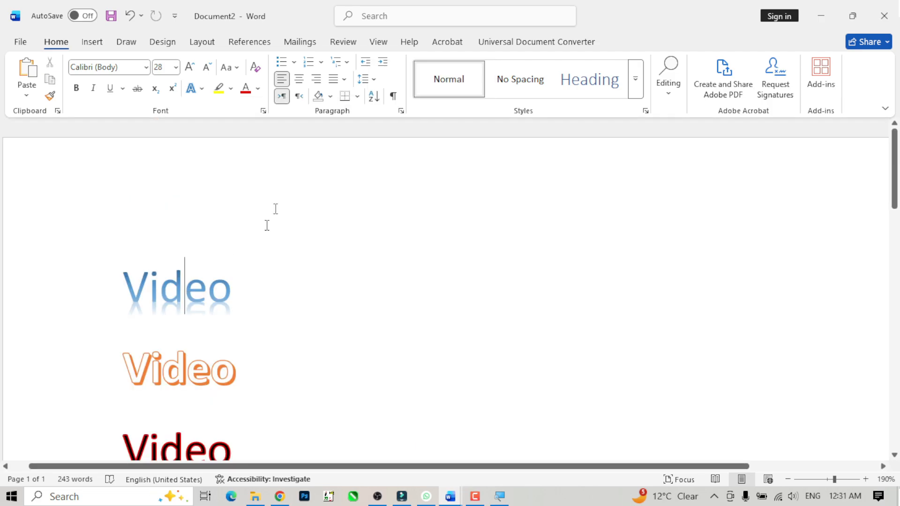
- Centre the first and second "Video" lines horizontally on the page
{"action": "left_click", "coordinate": [299, 79]}
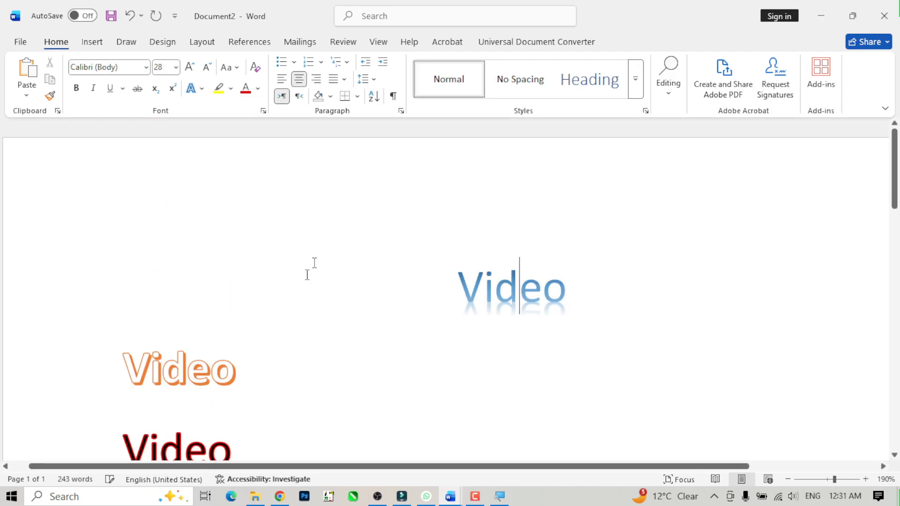
{"action": "left_click", "coordinate": [172, 390]}
{"action": "left_click", "coordinate": [302, 80]}
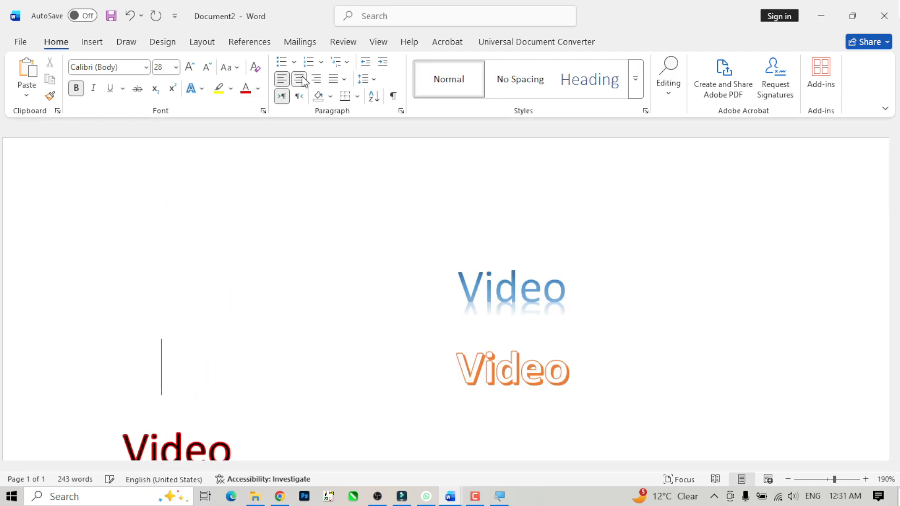
- Set the font of the first "Video" line to Arial Black after previewing the text shadow options
{"action": "double_click", "coordinate": [509, 290]}
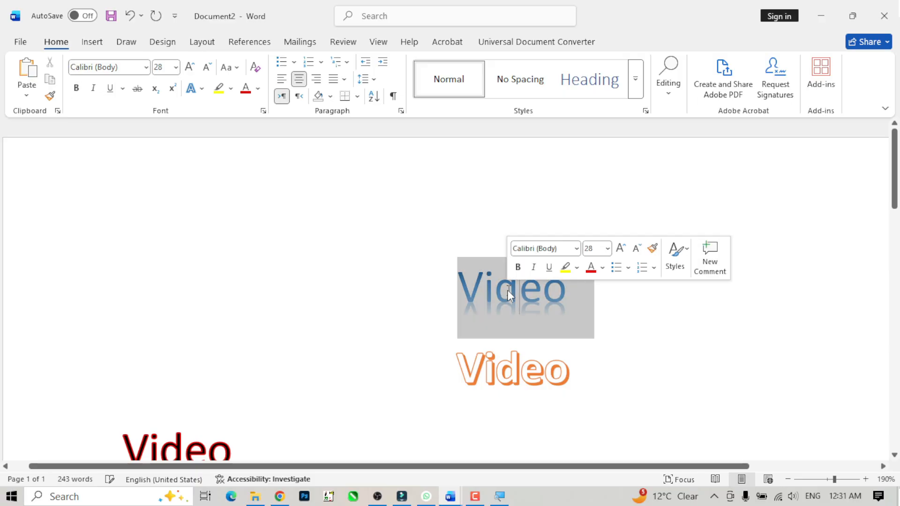
{"action": "left_click", "coordinate": [200, 89]}
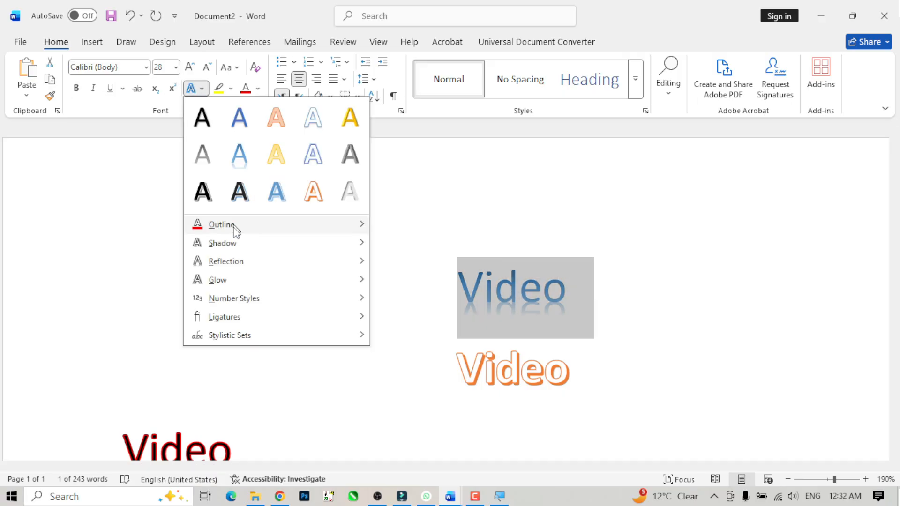
{"action": "mouse_move", "coordinate": [233, 251]}
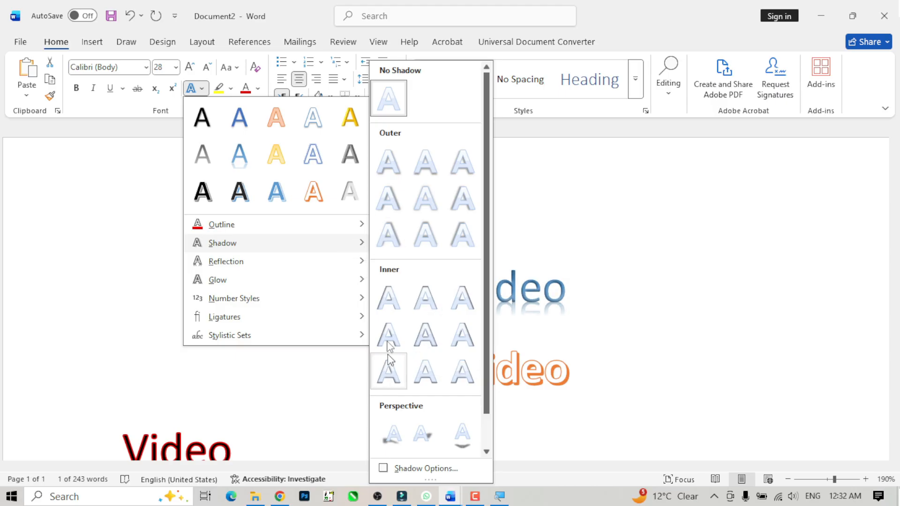
{"action": "left_click", "coordinate": [153, 244]}
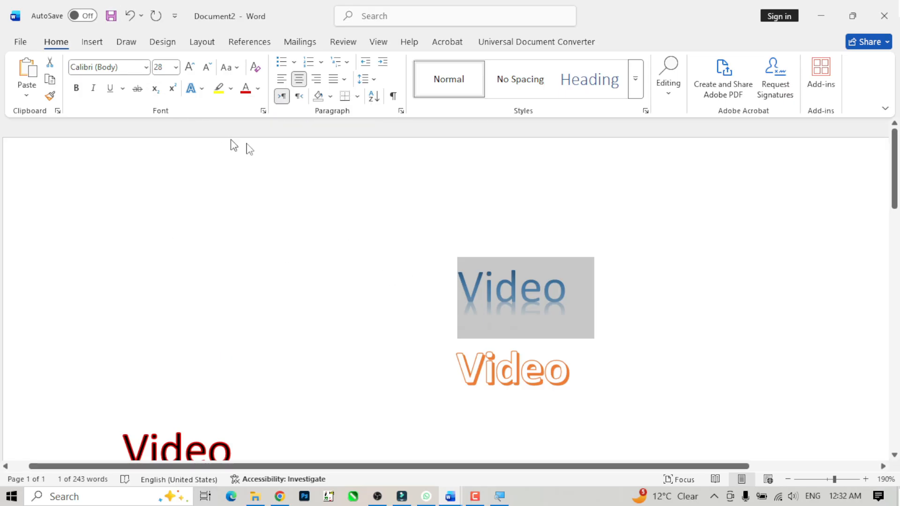
{"action": "left_click", "coordinate": [147, 69]}
{"action": "left_click", "coordinate": [134, 237]}
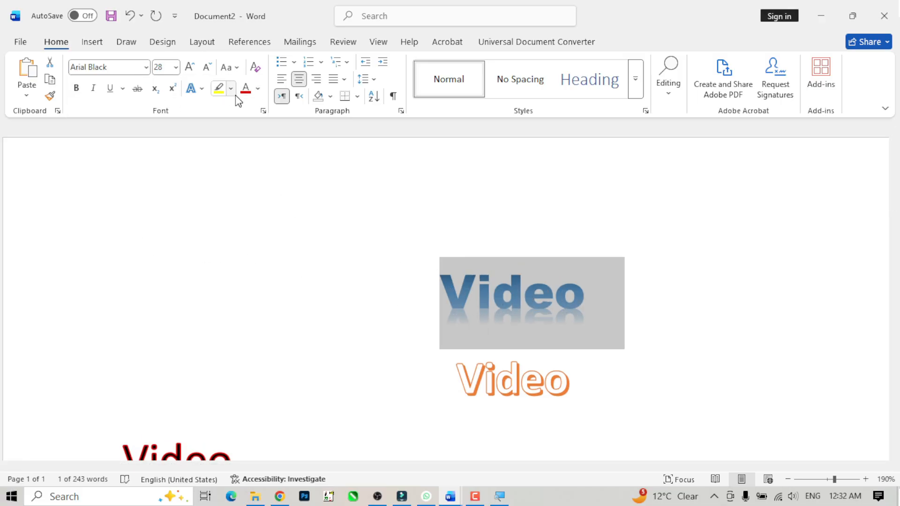
- Apply an outer shadow offset towards the top to the first "Video" line
{"action": "left_click", "coordinate": [203, 90]}
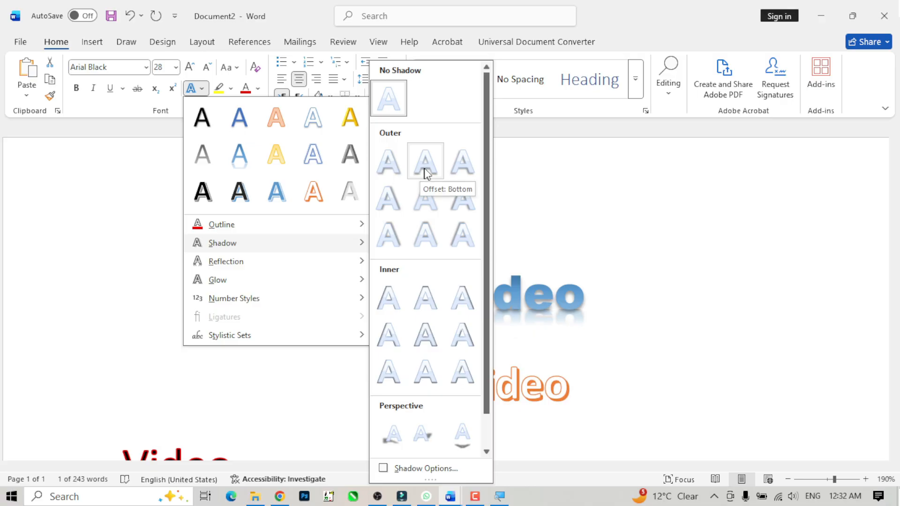
{"action": "left_click", "coordinate": [417, 242]}
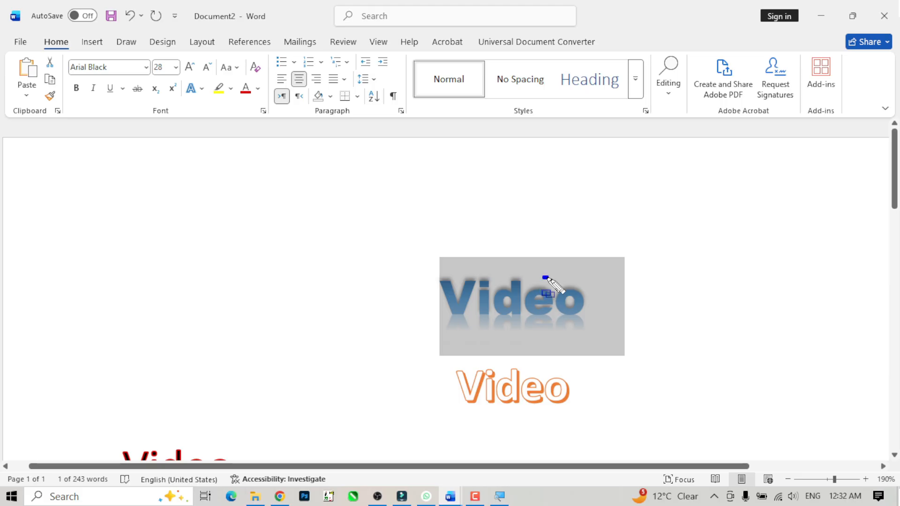
{"action": "left_click_drag", "start_coordinate": [543, 277], "coordinate": [589, 294]}
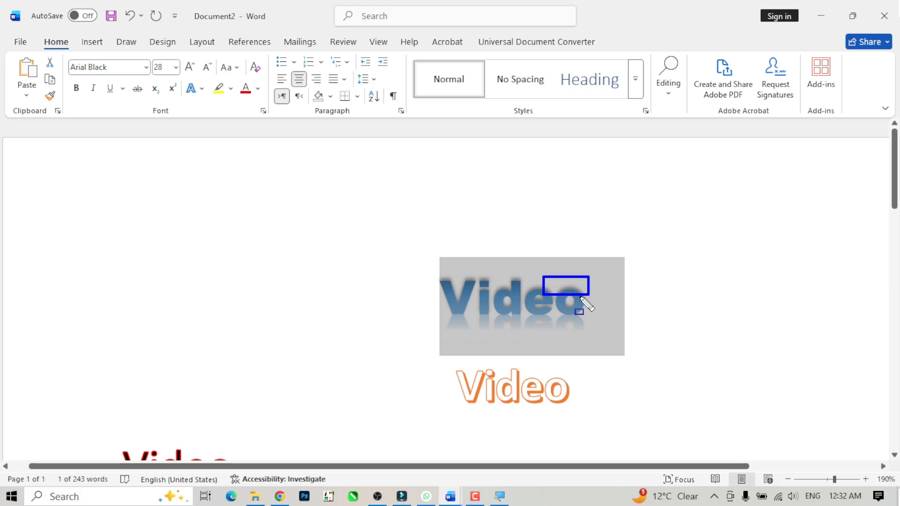
{"action": "key", "text": "Escape"}
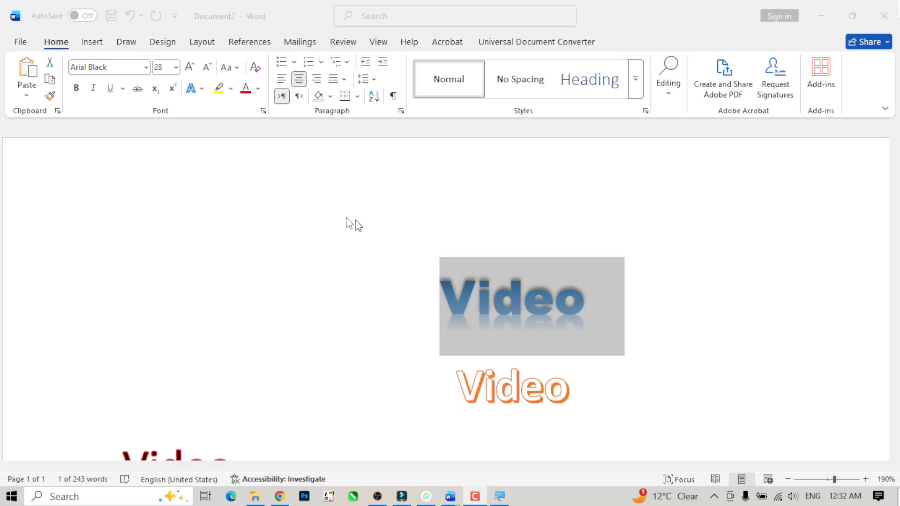
- Clear all formatting from the first "Video" line and centre it again
{"action": "left_click", "coordinate": [204, 93]}
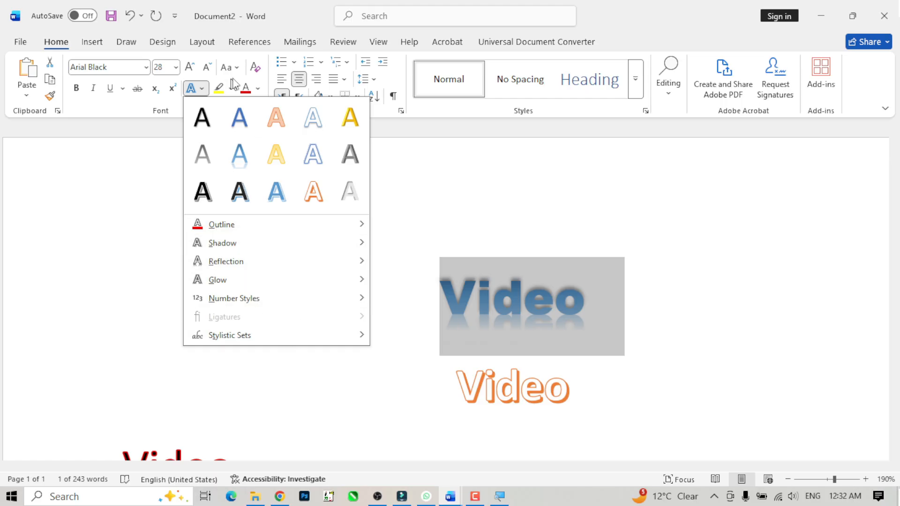
{"action": "left_click", "coordinate": [256, 72]}
{"action": "left_click", "coordinate": [255, 72]}
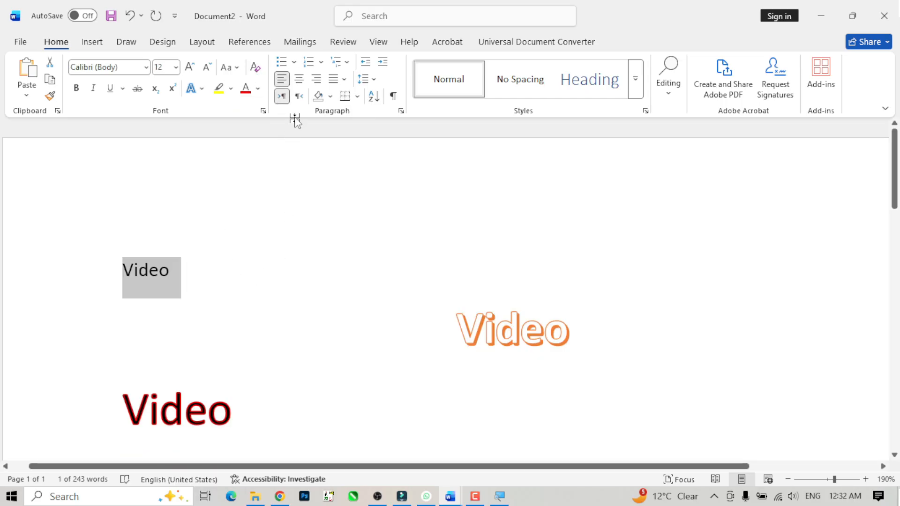
{"action": "left_click", "coordinate": [299, 79]}
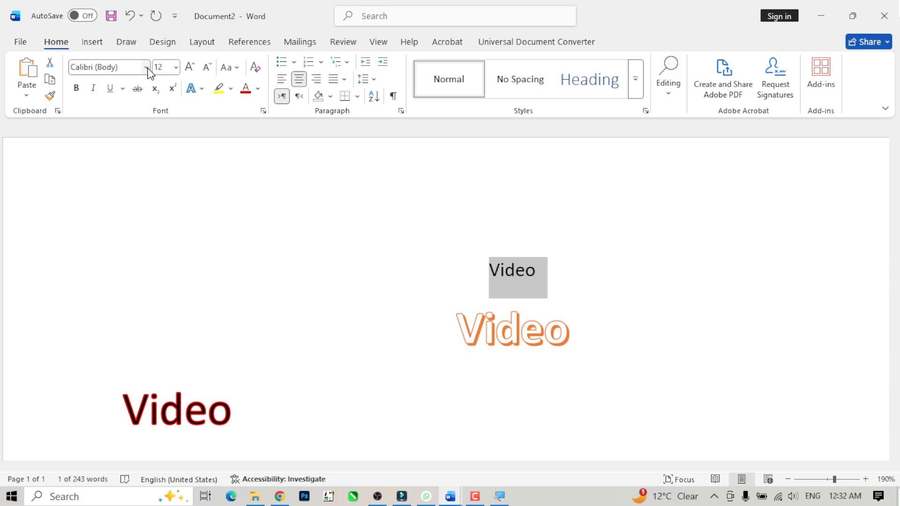
- Set the first "Video" line in Arial Black and enlarge it to 48 pt
{"action": "left_click", "coordinate": [147, 69]}
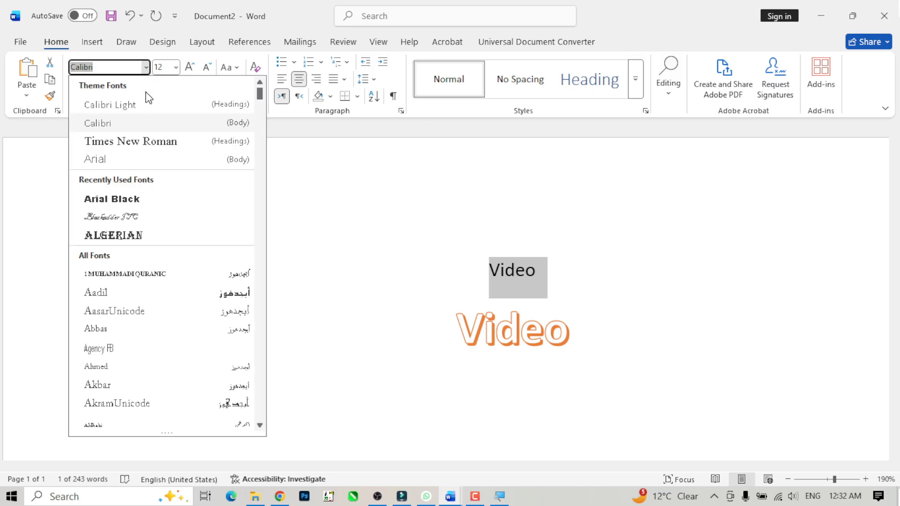
{"action": "left_click", "coordinate": [143, 206]}
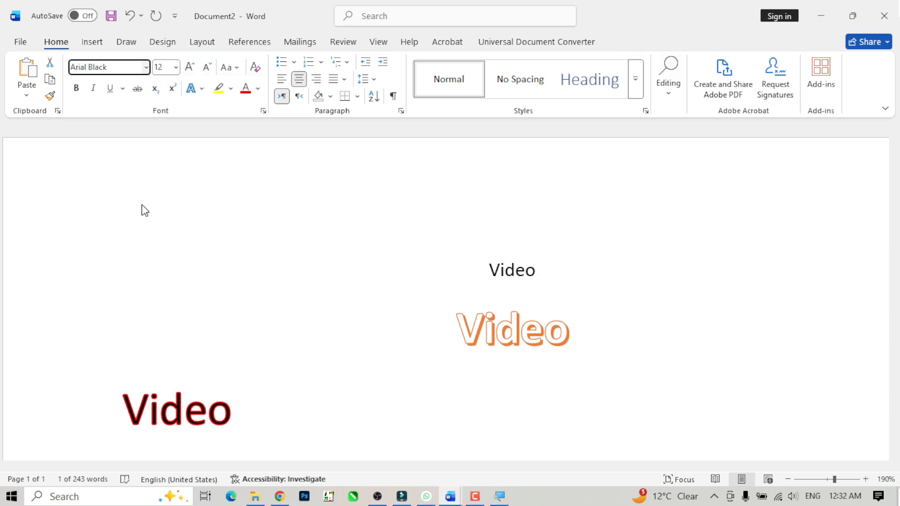
{"action": "left_click", "coordinate": [190, 68]}
{"action": "left_click", "coordinate": [190, 68]}
{"action": "left_click", "coordinate": [190, 68]}
{"action": "left_click", "coordinate": [190, 68]}
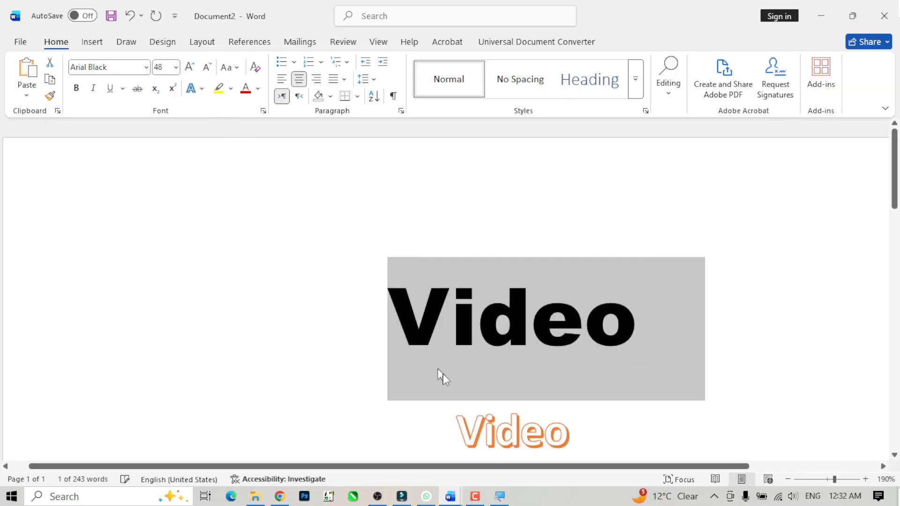
- Apply the widest orange glow variation to the first "Video" line and deselect it
{"action": "left_click", "coordinate": [203, 94]}
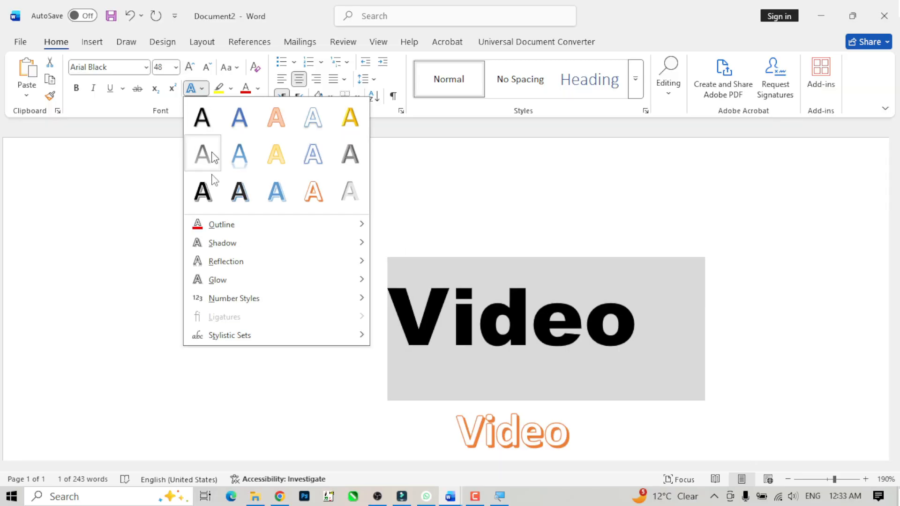
{"action": "mouse_move", "coordinate": [233, 269]}
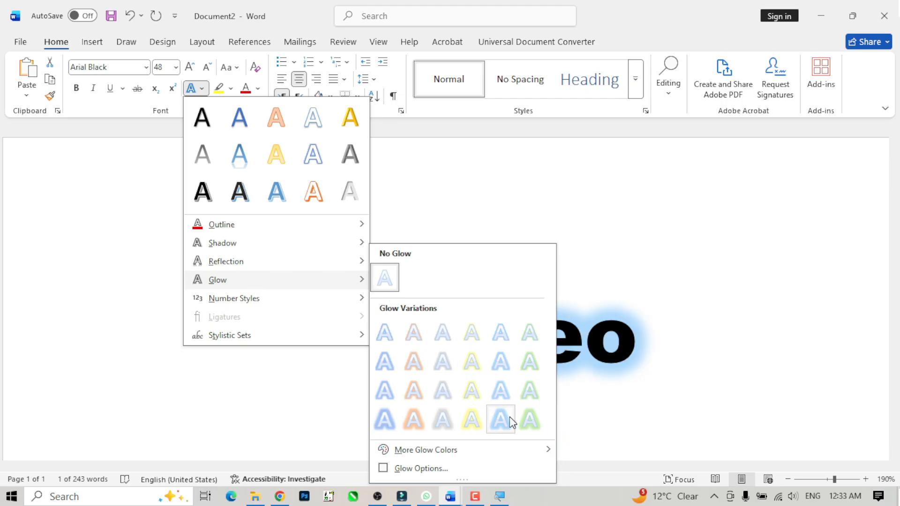
{"action": "left_click", "coordinate": [420, 420]}
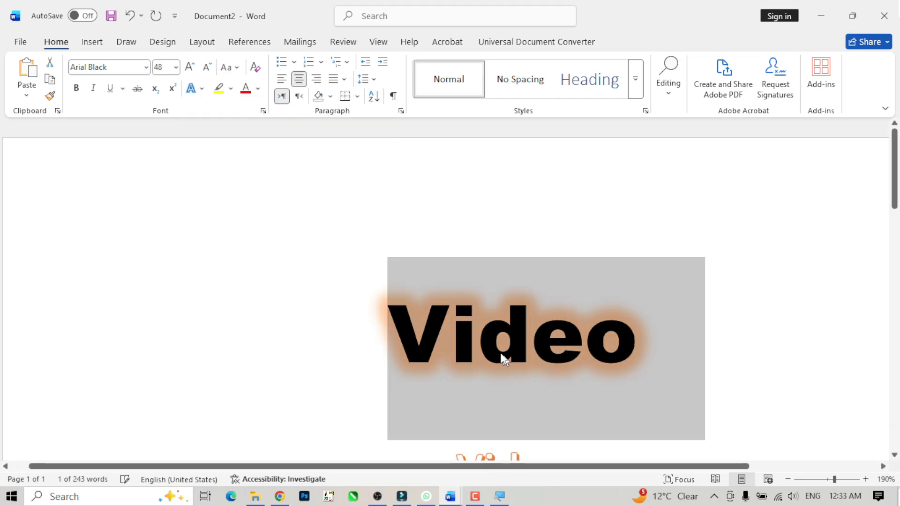
{"action": "left_click", "coordinate": [461, 347]}
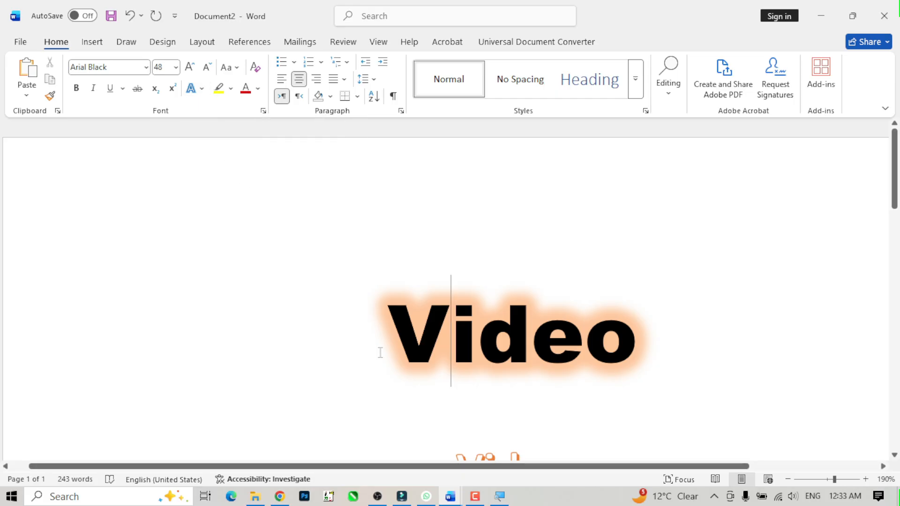
- Highlight the first line of the "Provides a powerful way" paragraph in yellow and deselect it
{"action": "scroll", "coordinate": [380, 353], "scroll_direction": "down", "scroll_amount": 6, "text": "ctrl"}
{"action": "scroll", "coordinate": [380, 353], "scroll_direction": "down", "scroll_amount": 5, "text": "ctrl"}
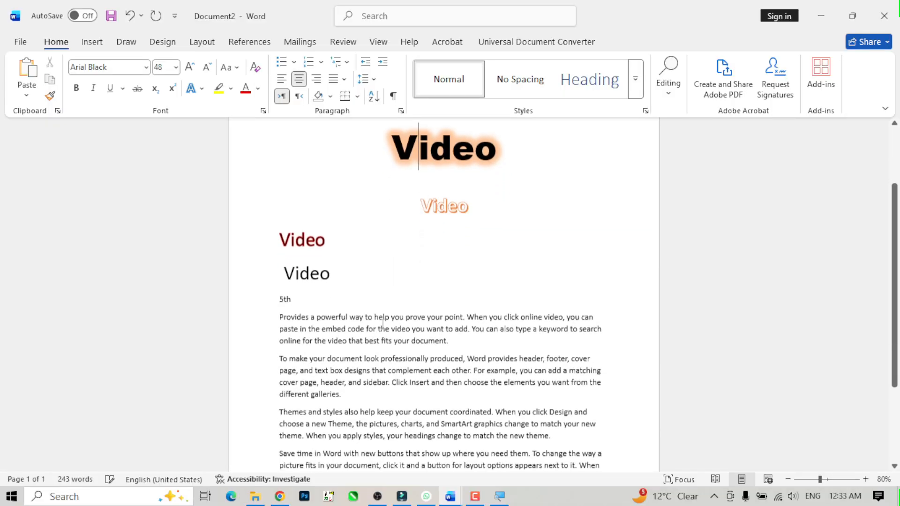
{"action": "left_click", "coordinate": [319, 300]}
{"action": "scroll", "coordinate": [317, 297], "scroll_direction": "up", "scroll_amount": 6, "text": "ctrl"}
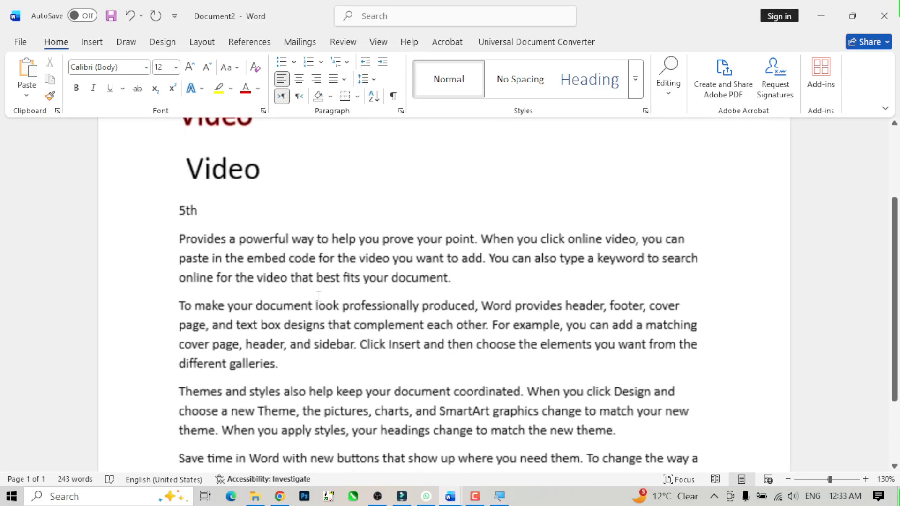
{"action": "left_click_drag", "start_coordinate": [157, 233], "coordinate": [717, 228]}
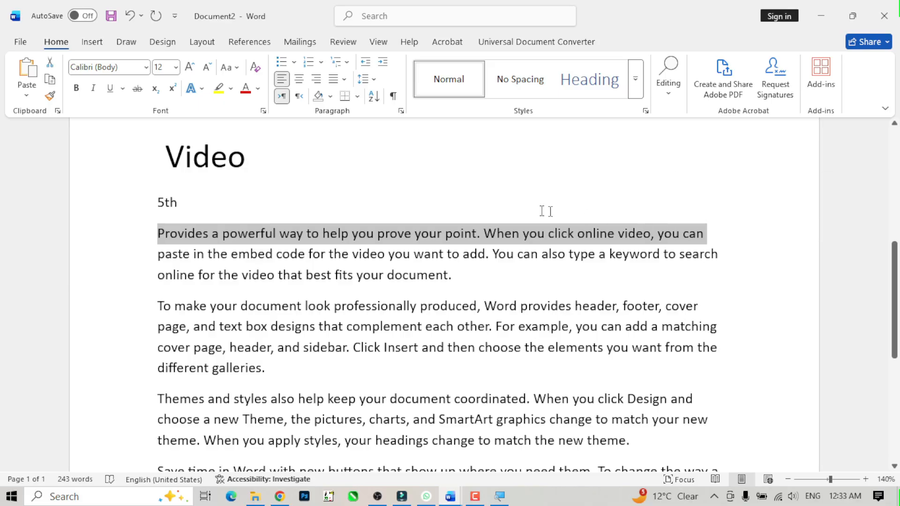
{"action": "left_click", "coordinate": [231, 92]}
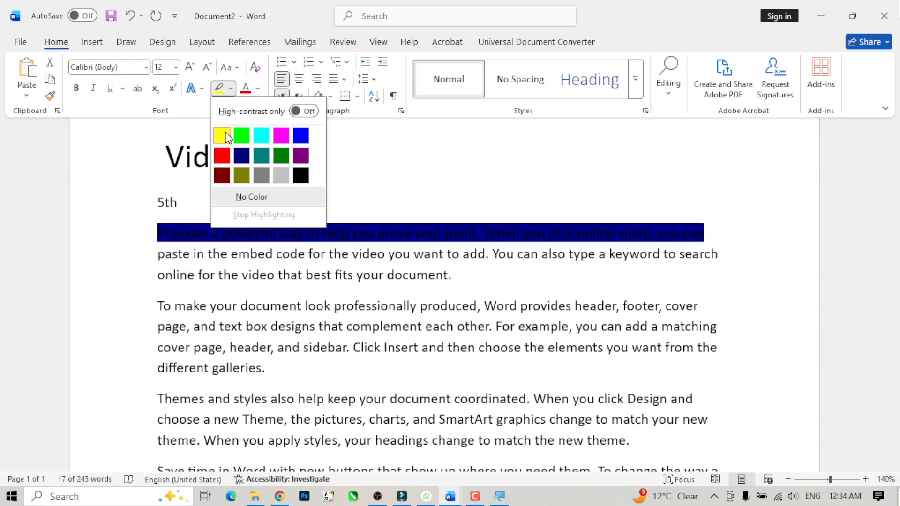
{"action": "left_click", "coordinate": [222, 136]}
{"action": "key", "text": "Right"}
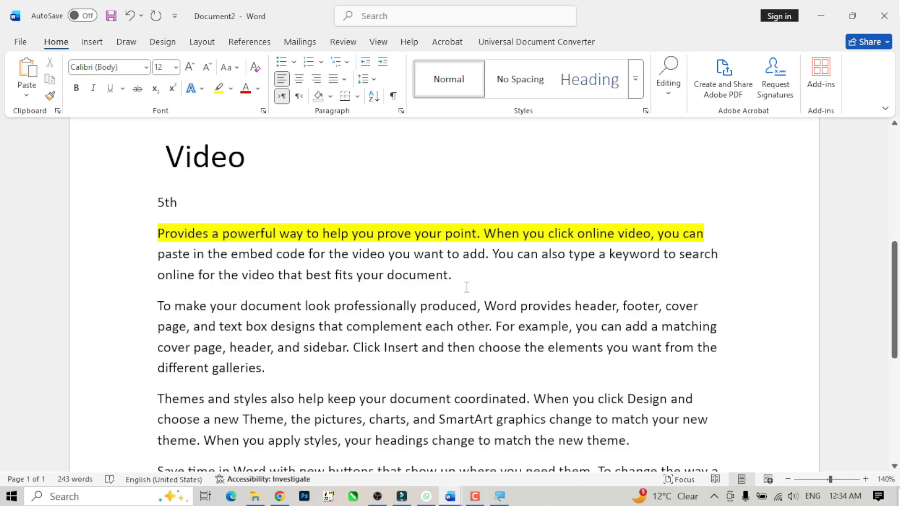
- Highlight the last line of the "Provides a powerful way" paragraph, "online for the video that best fits your document.", in red
{"action": "left_click_drag", "start_coordinate": [413, 277], "coordinate": [170, 273]}
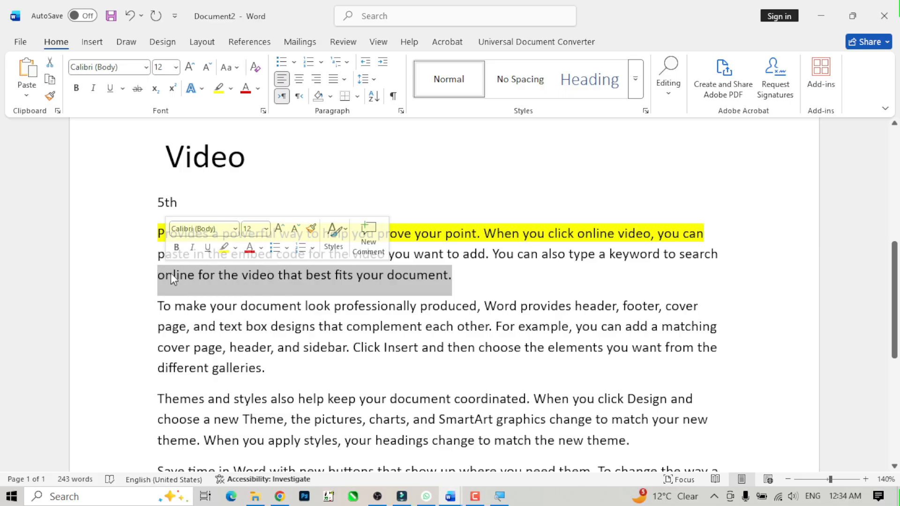
{"action": "left_click", "coordinate": [232, 88]}
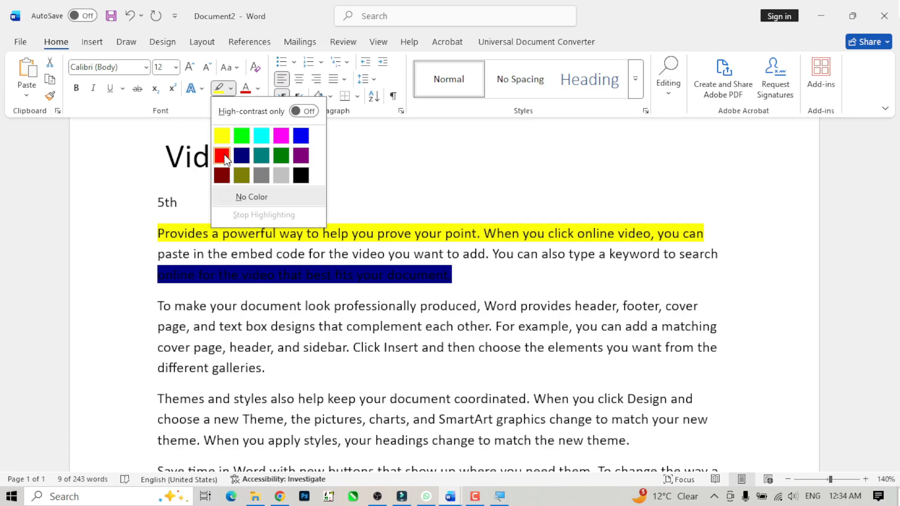
{"action": "left_click", "coordinate": [222, 156]}
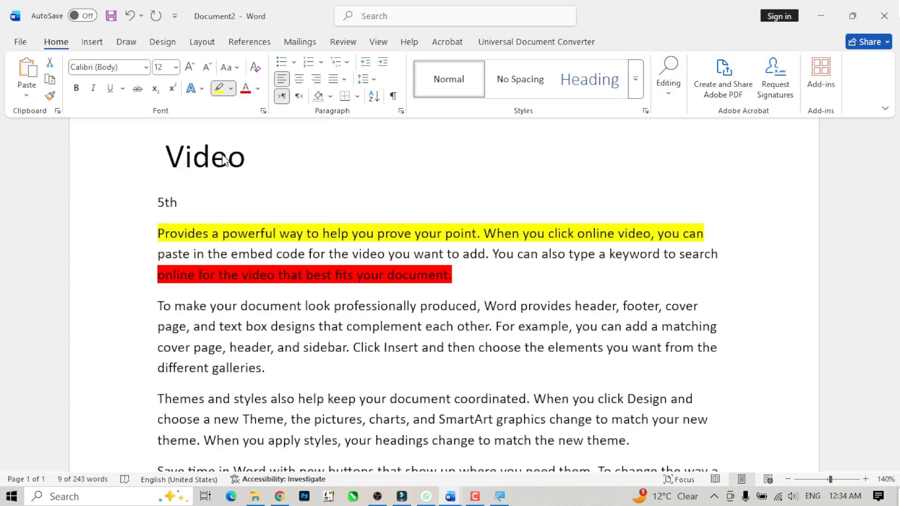
- Remove the yellow and red highlighting from the whole "Provides a powerful way" paragraph
{"action": "key", "text": "Left"}
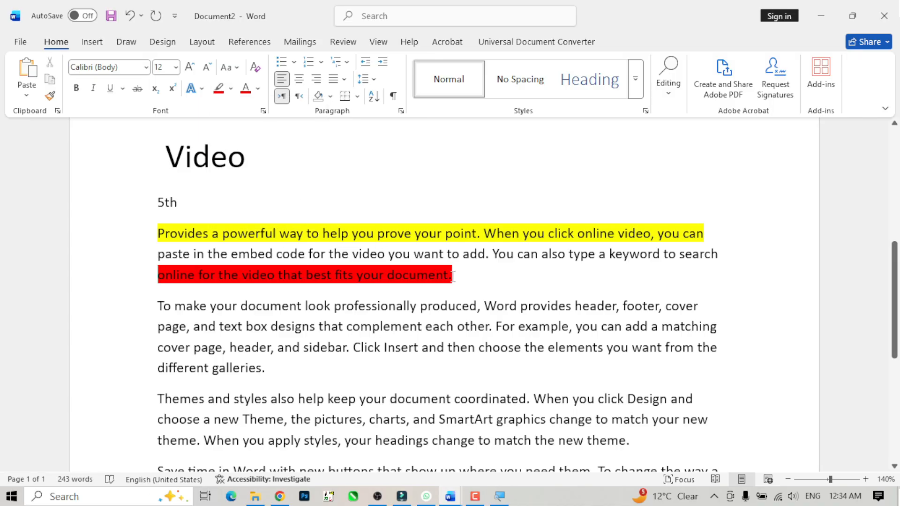
{"action": "left_click_drag", "start_coordinate": [453, 276], "coordinate": [172, 237]}
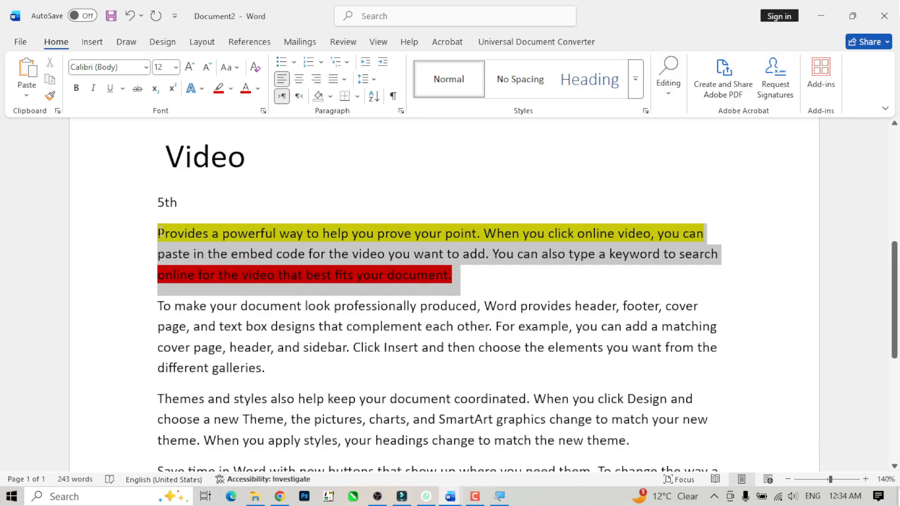
{"action": "left_click", "coordinate": [231, 89]}
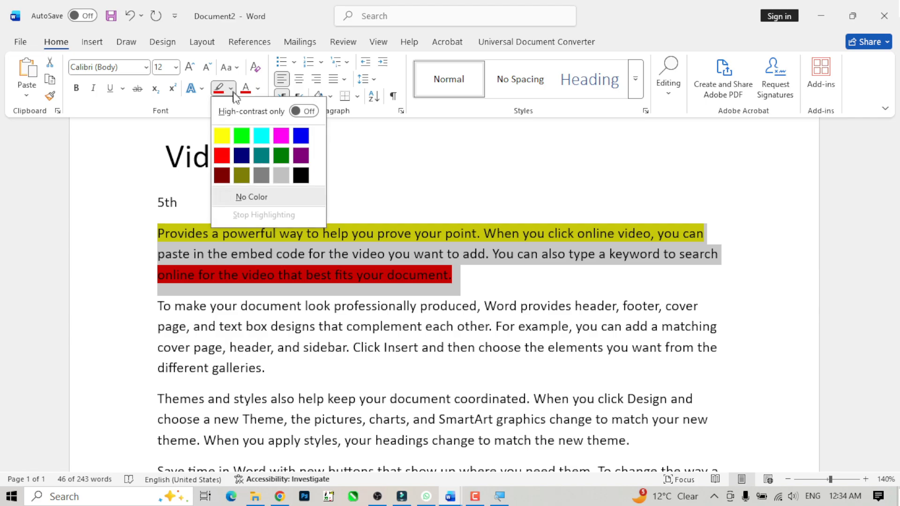
{"action": "left_click", "coordinate": [241, 200]}
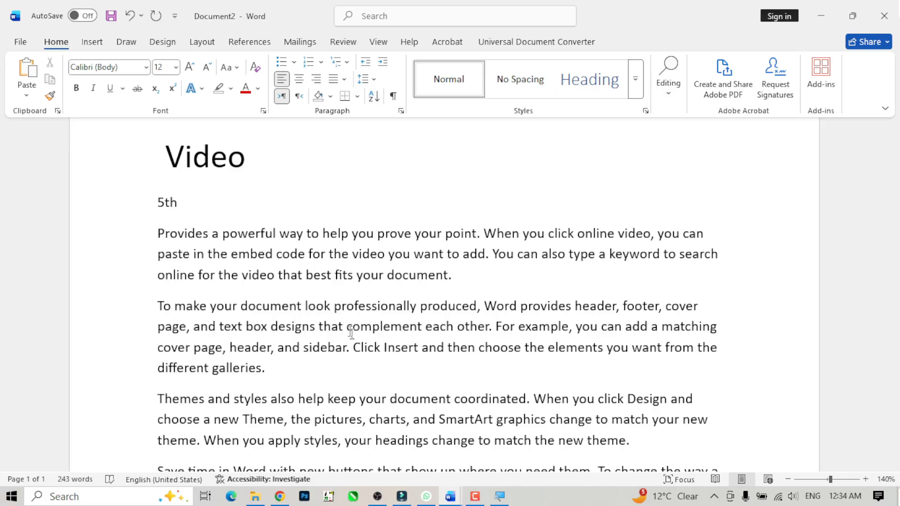
- Set the font color of the "Provides a powerful way" paragraph, up to the word "document", to standard Red and deselect it
{"action": "left_click_drag", "start_coordinate": [159, 233], "coordinate": [448, 275]}
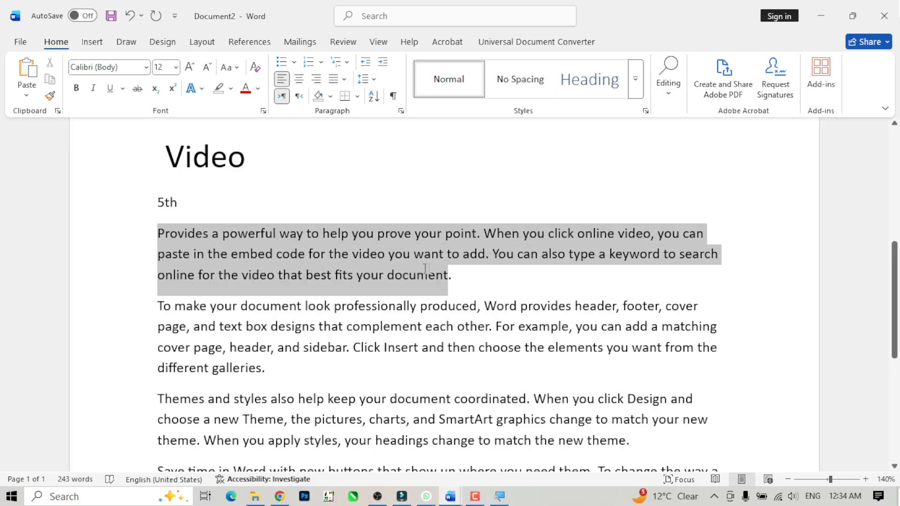
{"action": "left_click", "coordinate": [257, 89]}
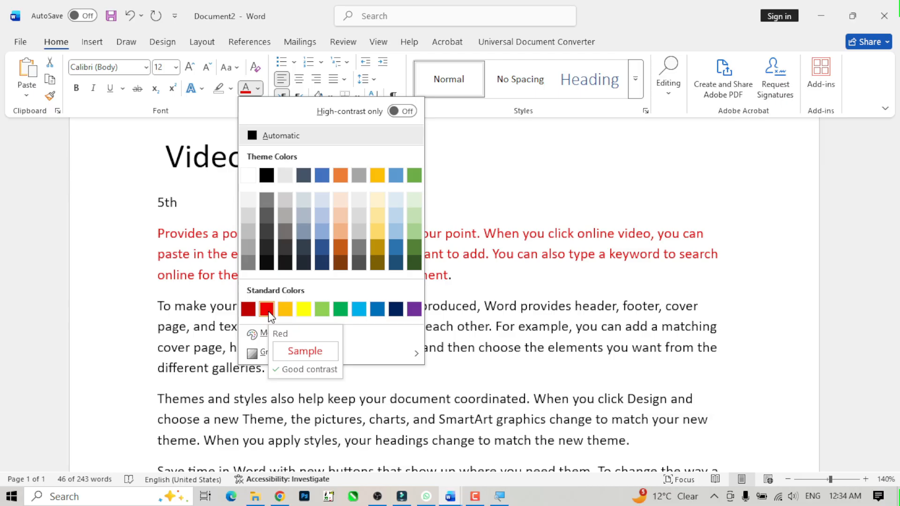
{"action": "left_click", "coordinate": [266, 309]}
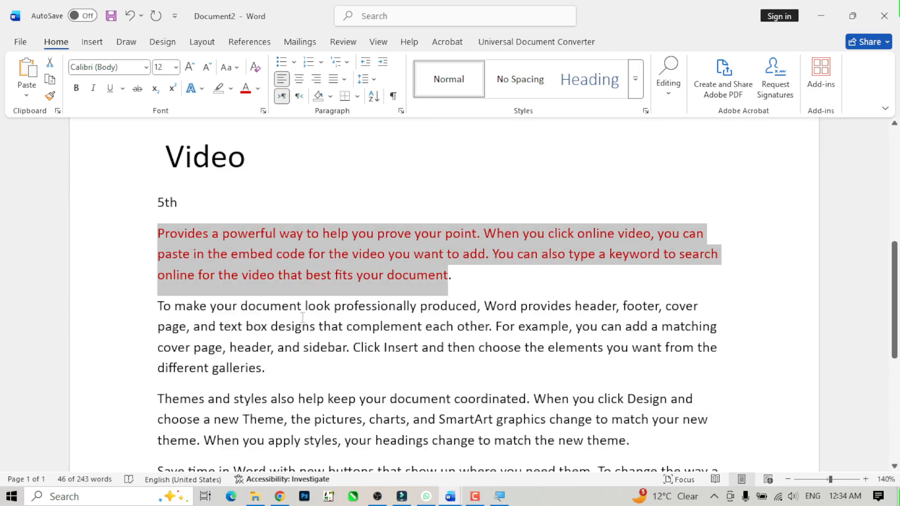
{"action": "left_click", "coordinate": [196, 323]}
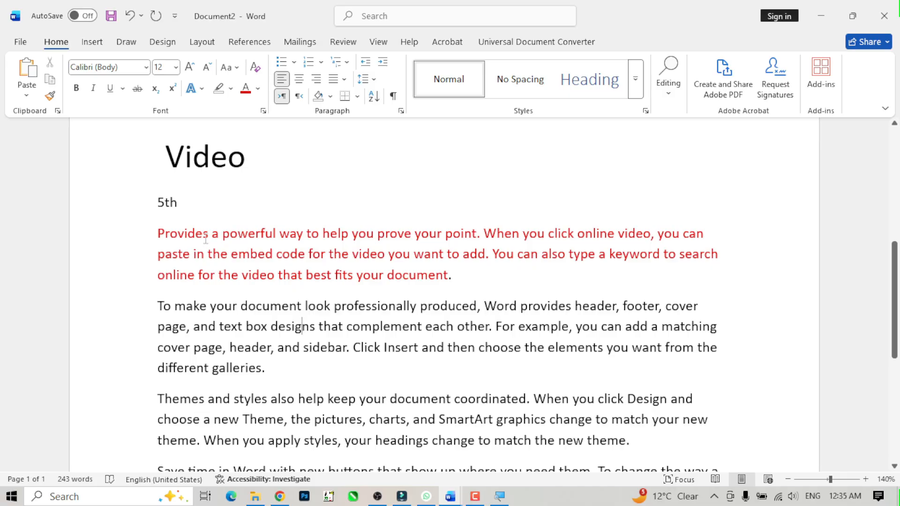
- Select the whole red "Provides a powerful way" paragraph, including its final period
{"action": "left_click_drag", "start_coordinate": [159, 232], "coordinate": [457, 277]}
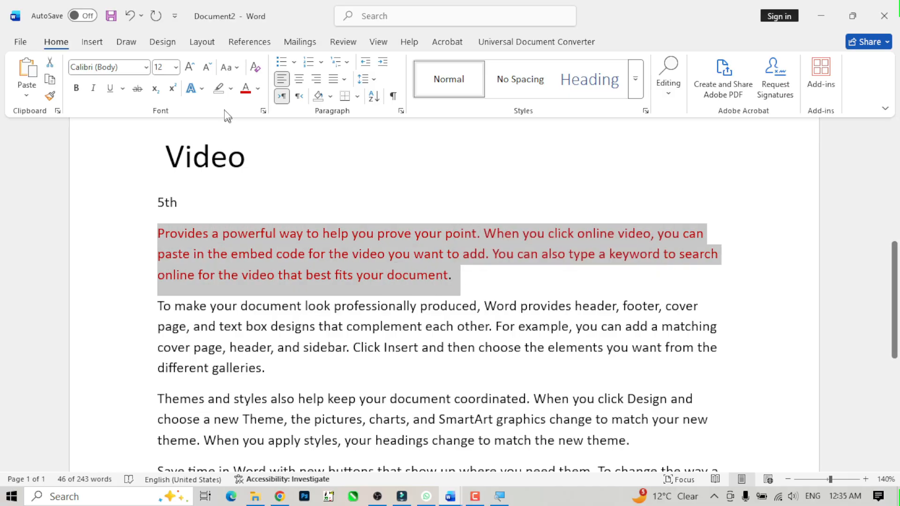